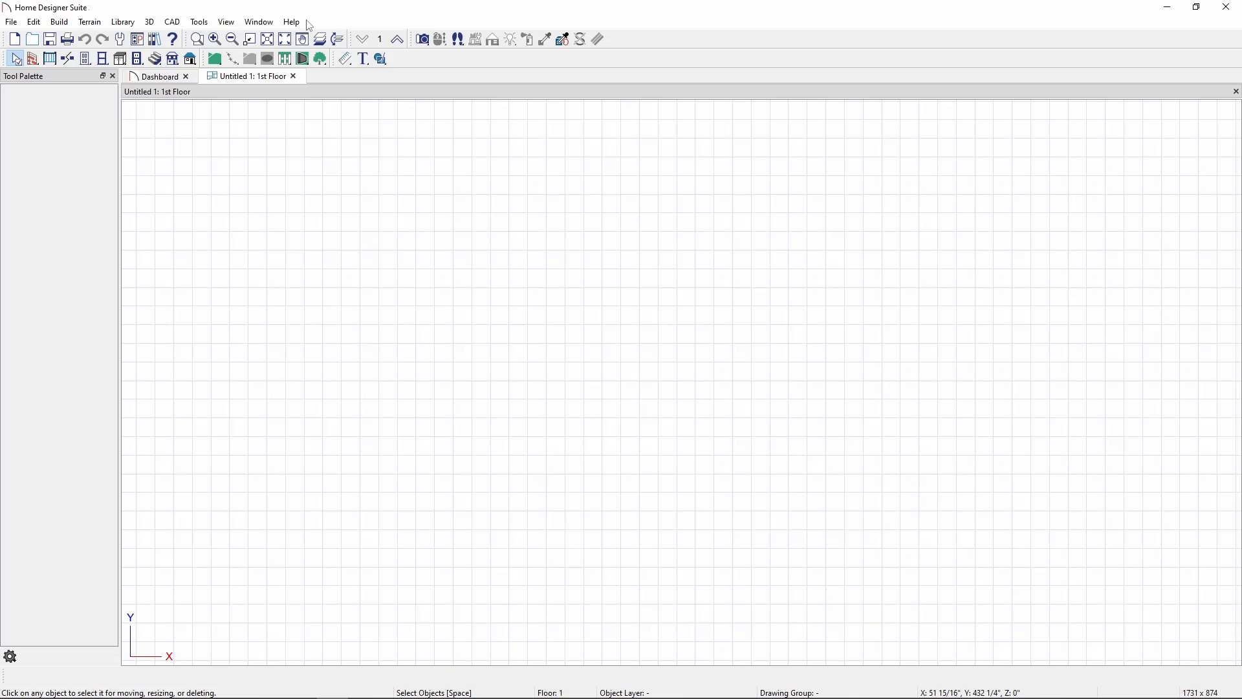
Look through the CAD, View and File menus, then show the Build menu's Wall submenu
{"action": "left_click", "coordinate": [176, 22]}
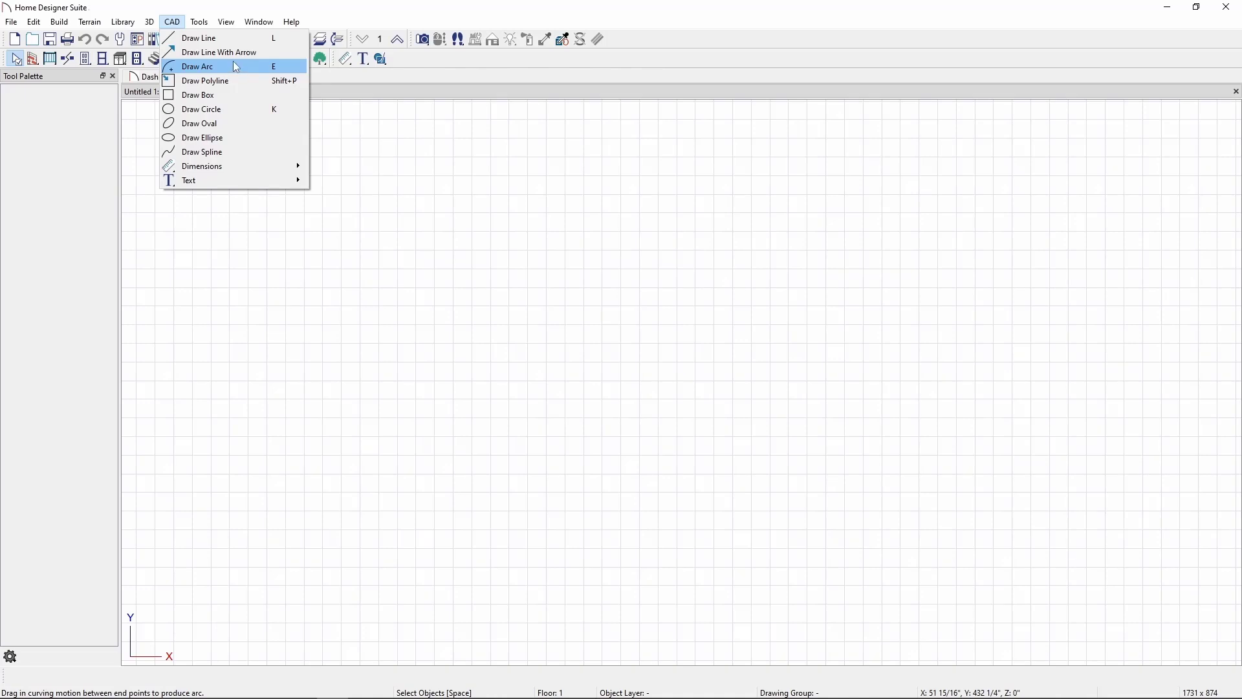
{"action": "left_click", "coordinate": [226, 13]}
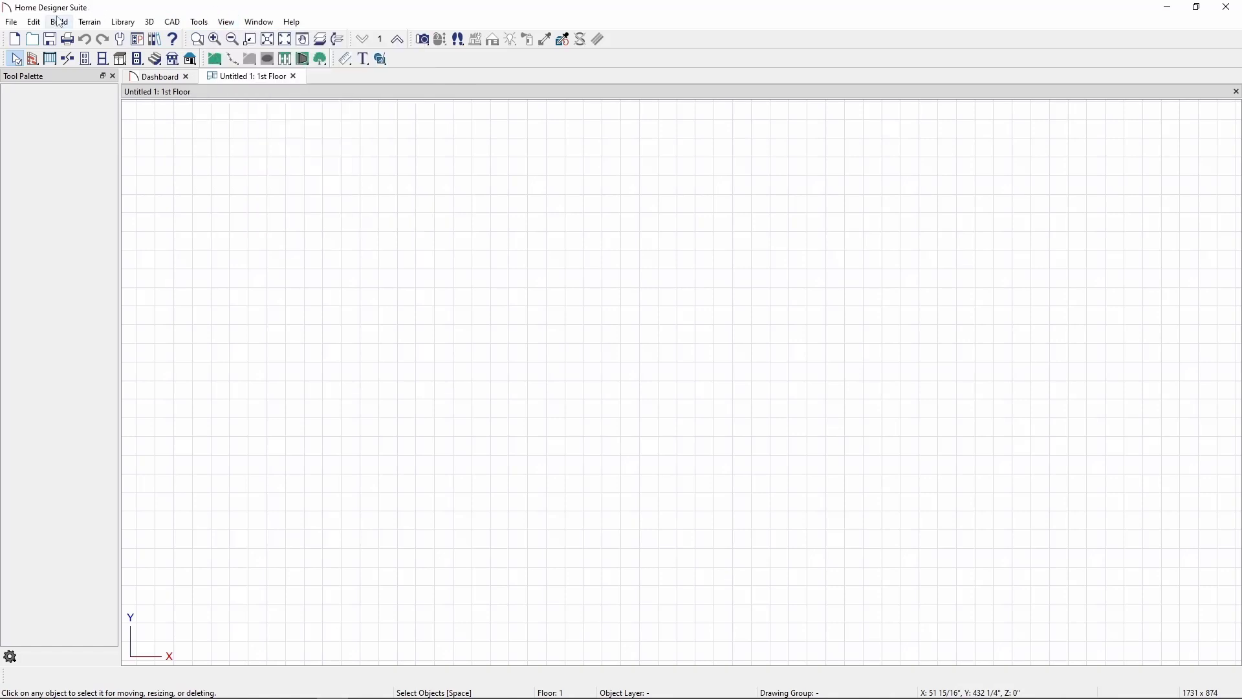
{"action": "left_click", "coordinate": [21, 27]}
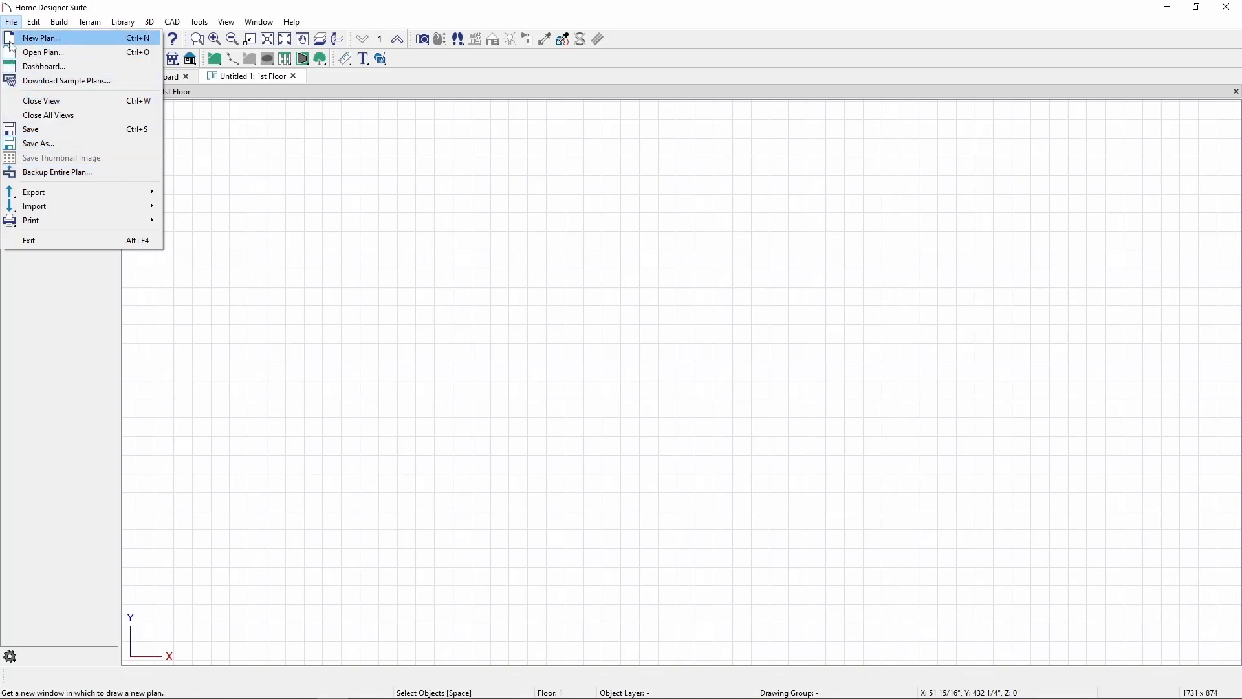
{"action": "mouse_move", "coordinate": [27, 27]}
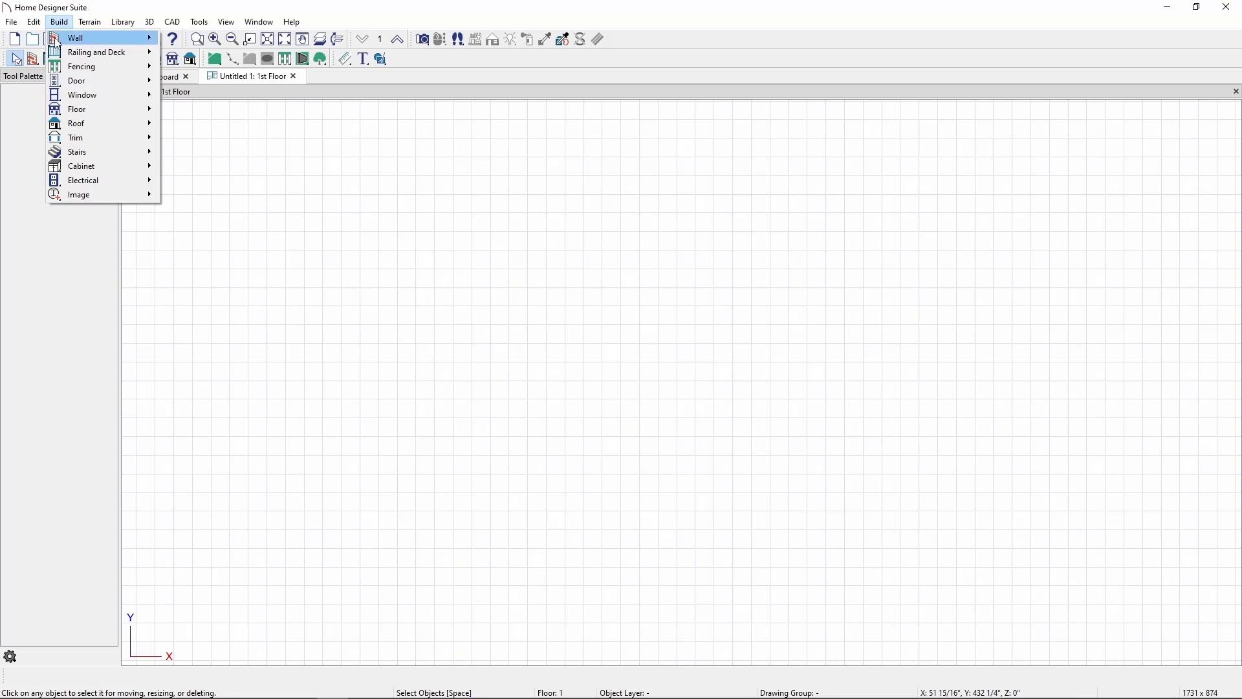
Browse the Build, Terrain and Library menus, ending on the 3D menu
{"action": "mouse_move", "coordinate": [58, 56]}
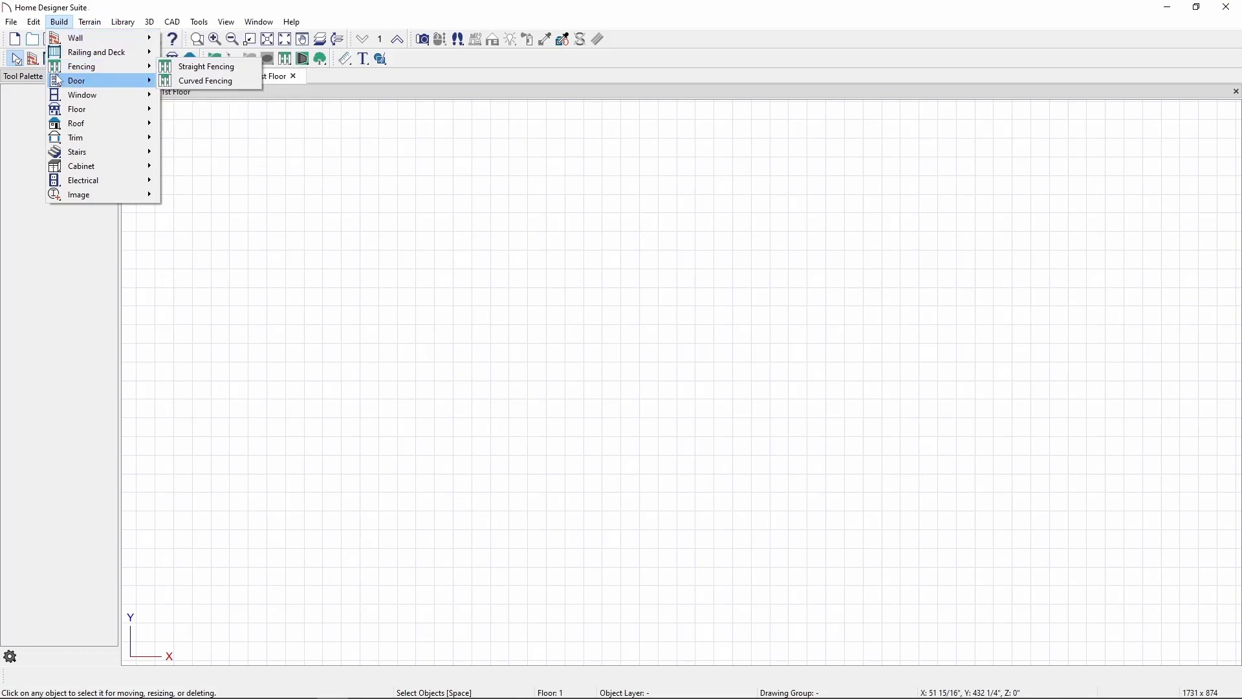
{"action": "mouse_move", "coordinate": [81, 96]}
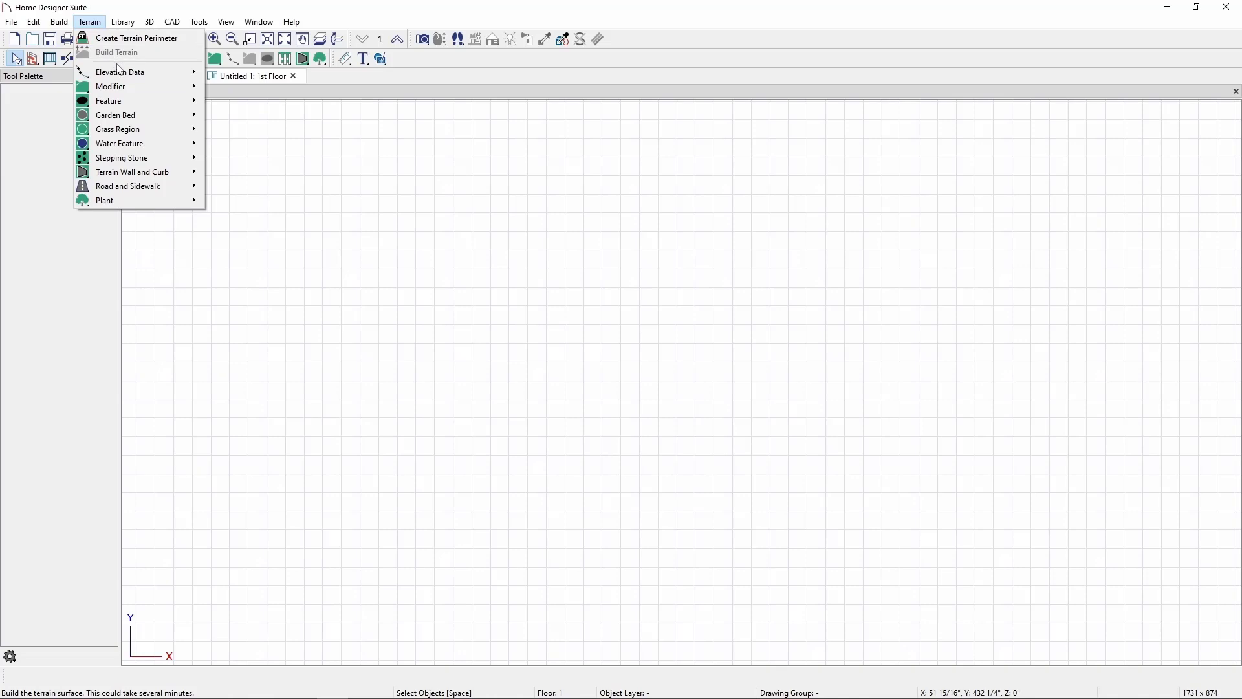
{"action": "mouse_move", "coordinate": [121, 73]}
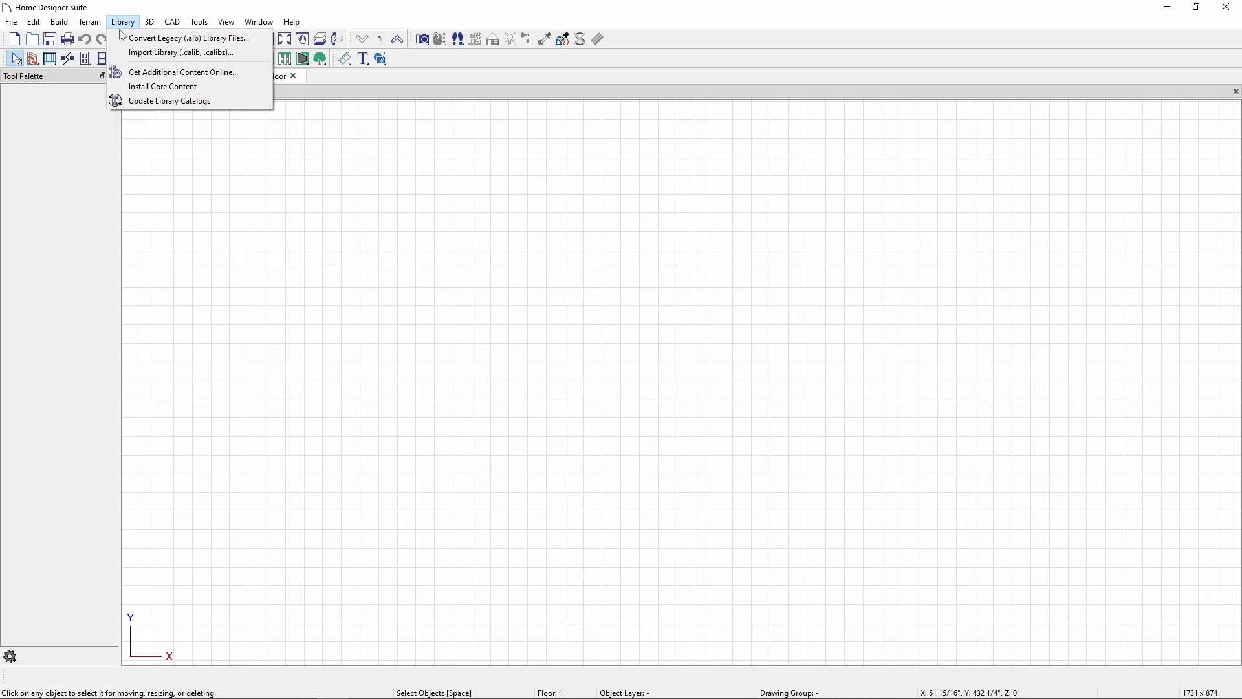
Explore the 3D submenus and CAD > Dimensions, ending on the Tools menu
{"action": "mouse_move", "coordinate": [150, 34]}
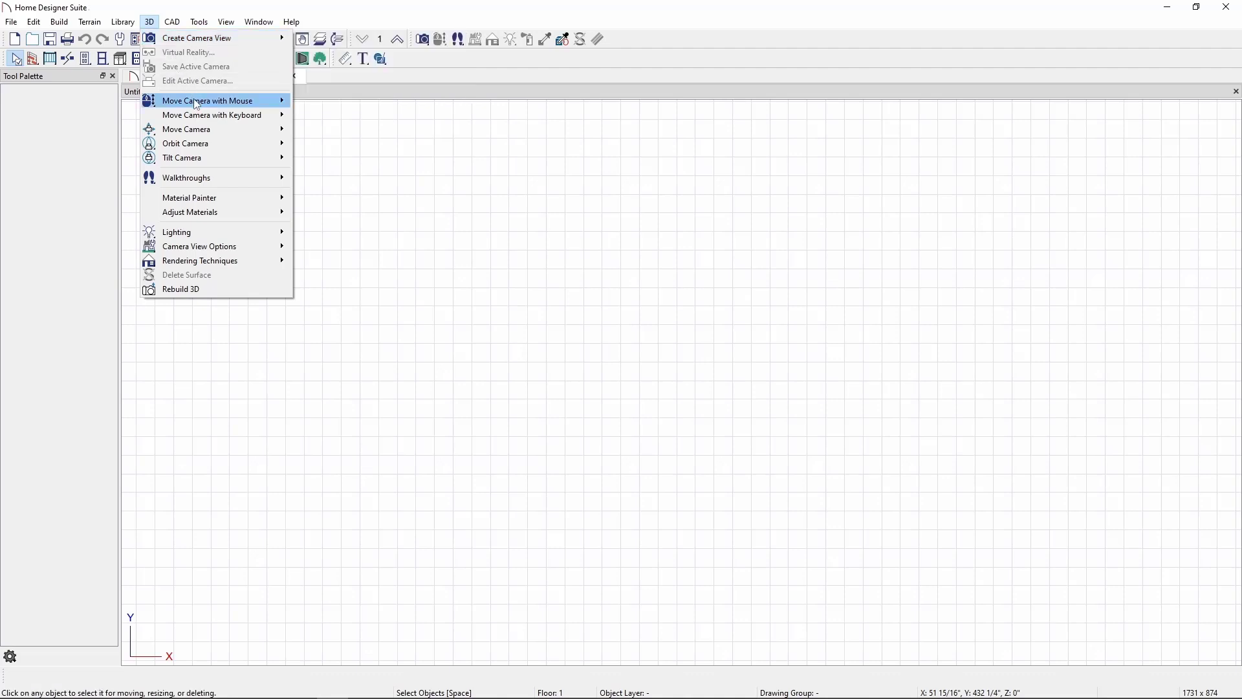
{"action": "mouse_move", "coordinate": [197, 105]}
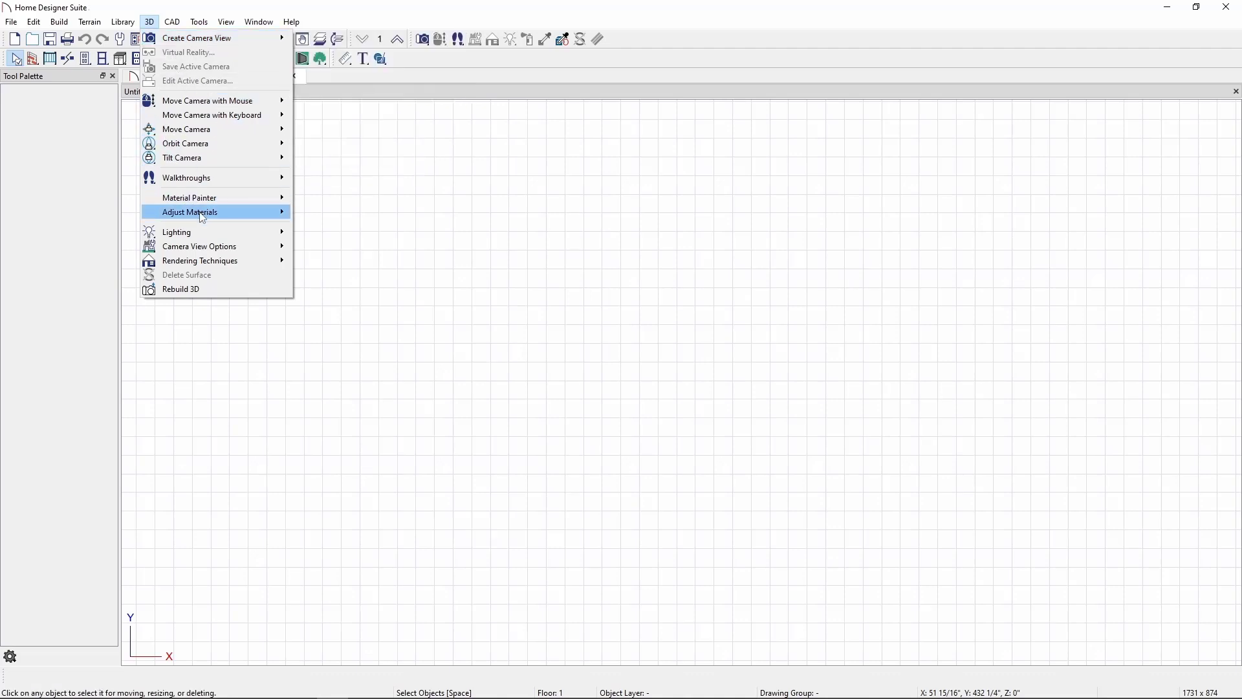
{"action": "mouse_move", "coordinate": [202, 218]}
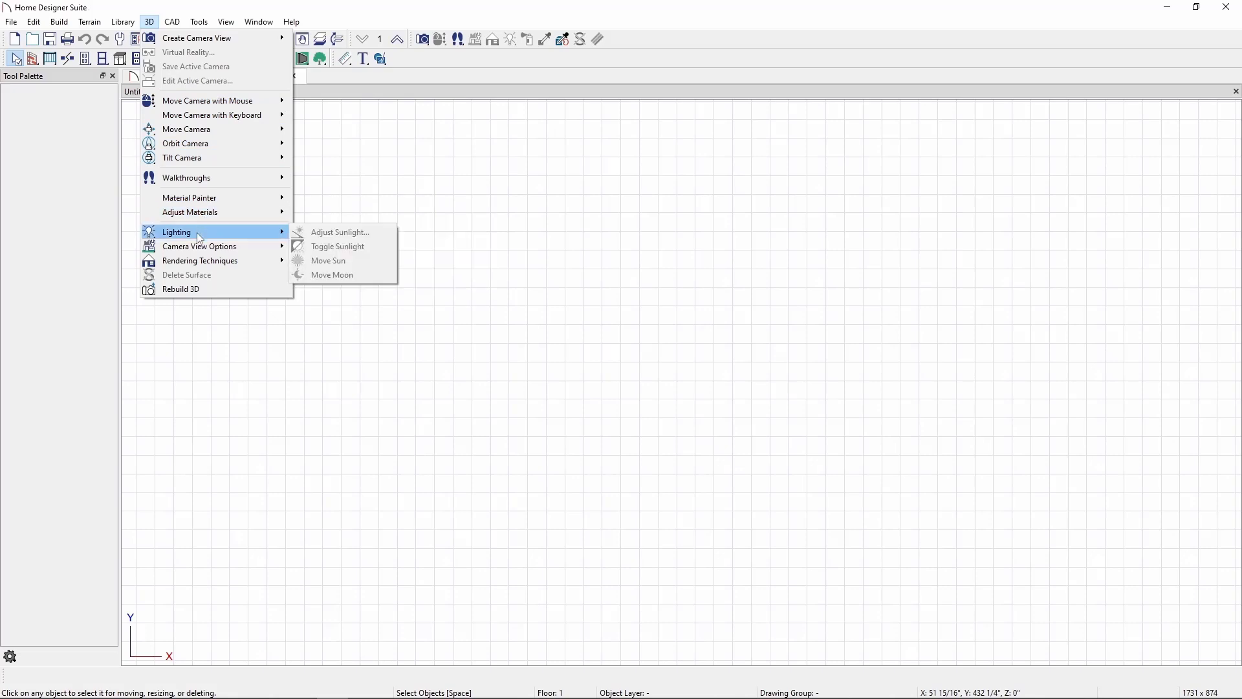
{"action": "mouse_move", "coordinate": [200, 267]}
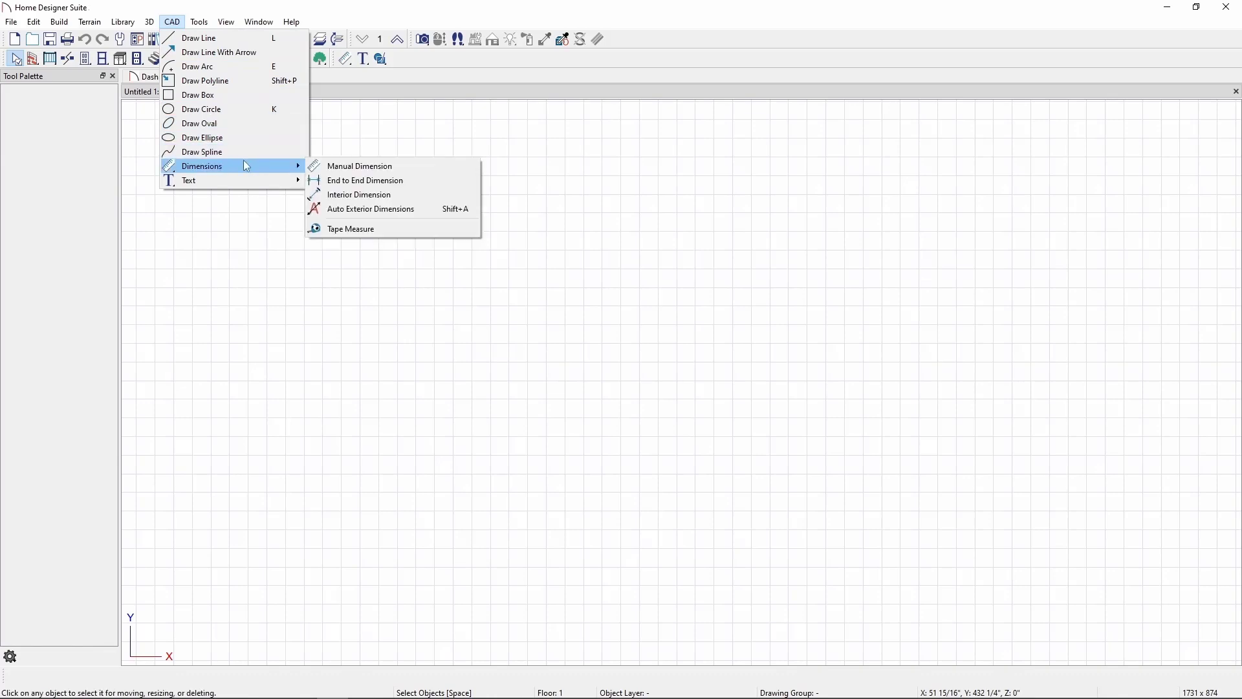
{"action": "mouse_move", "coordinate": [244, 185]}
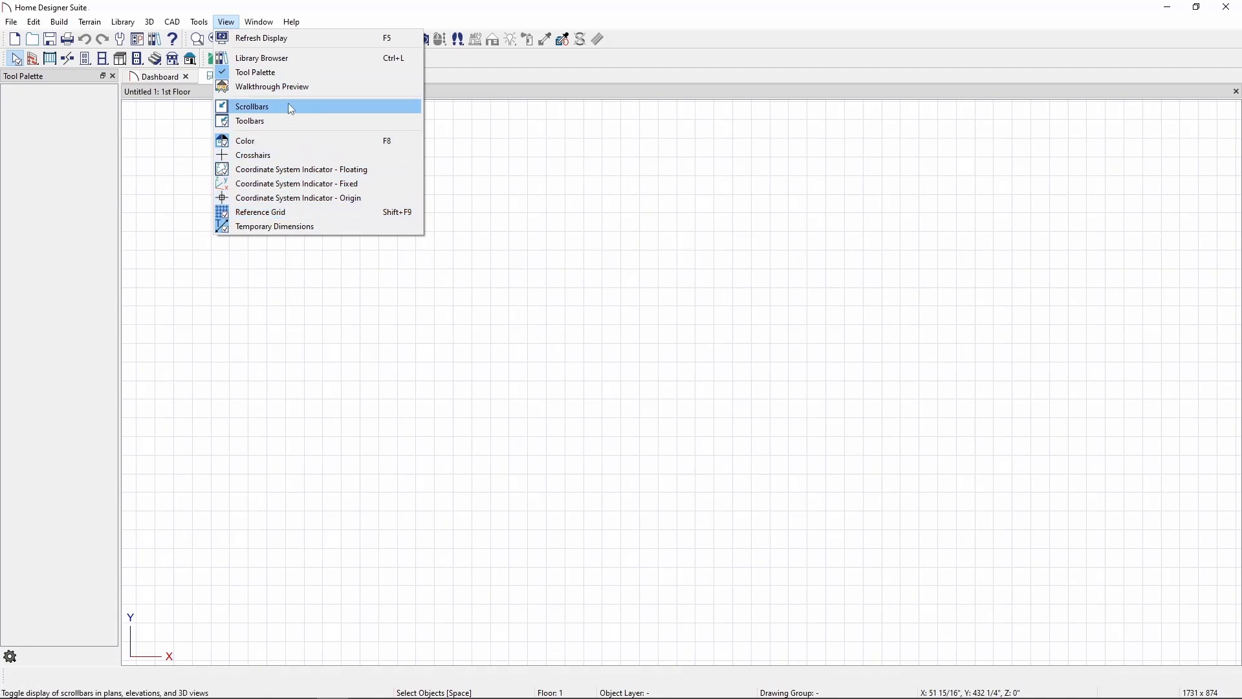
Move from the View and Window menus to the Help menu with its User's Guide and Reference Manual
{"action": "mouse_move", "coordinate": [272, 29]}
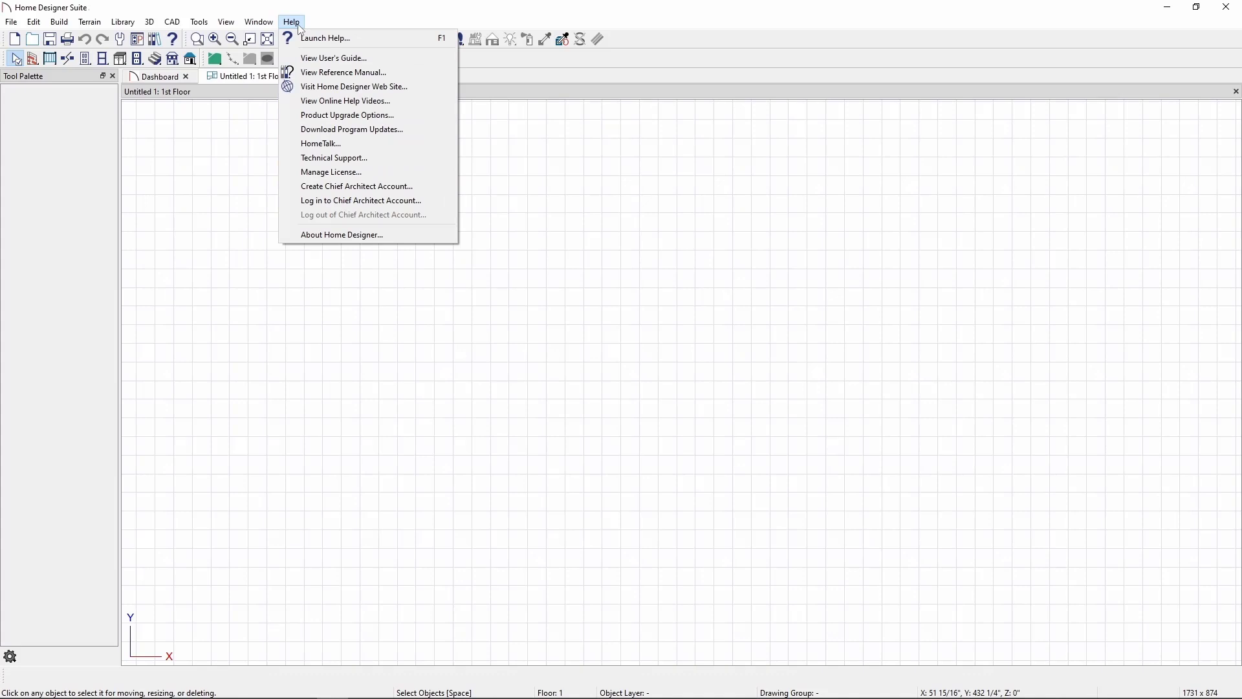
Launch Help, scroll from Select Objects to Selected Edge, and return to the Help menu
{"action": "left_click", "coordinate": [359, 40]}
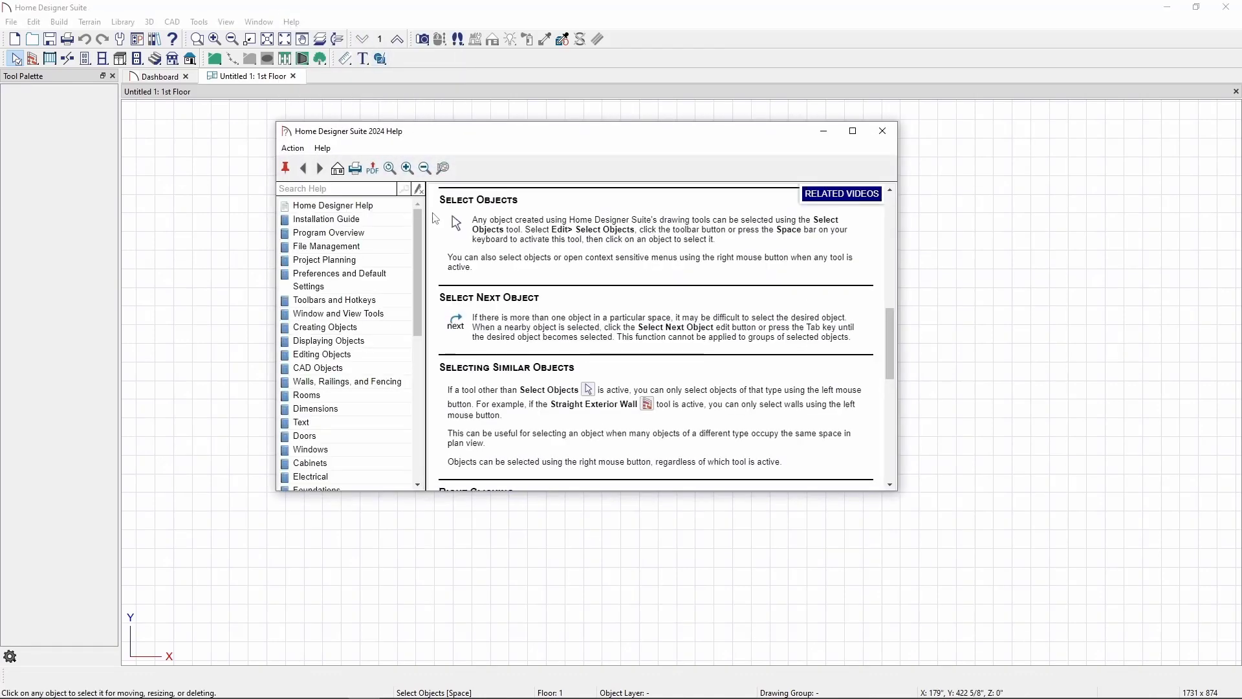
{"action": "left_click_drag", "start_coordinate": [416, 239], "coordinate": [417, 297]}
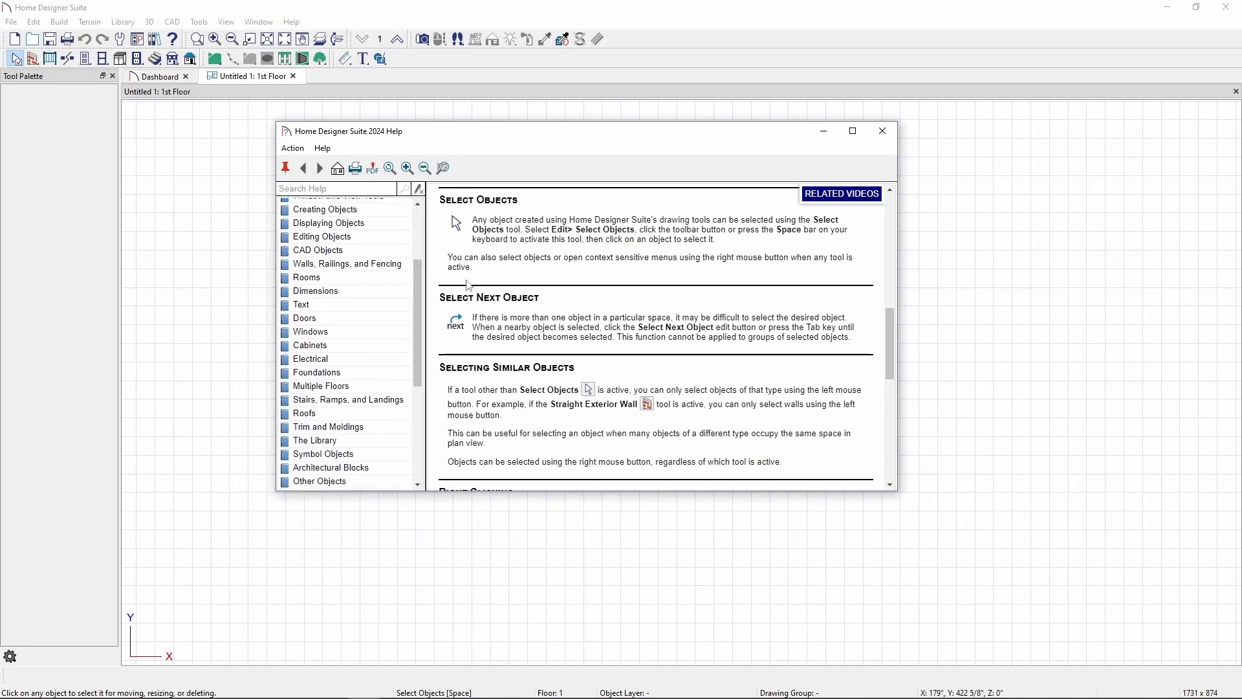
{"action": "left_click_drag", "start_coordinate": [887, 328], "coordinate": [888, 402]}
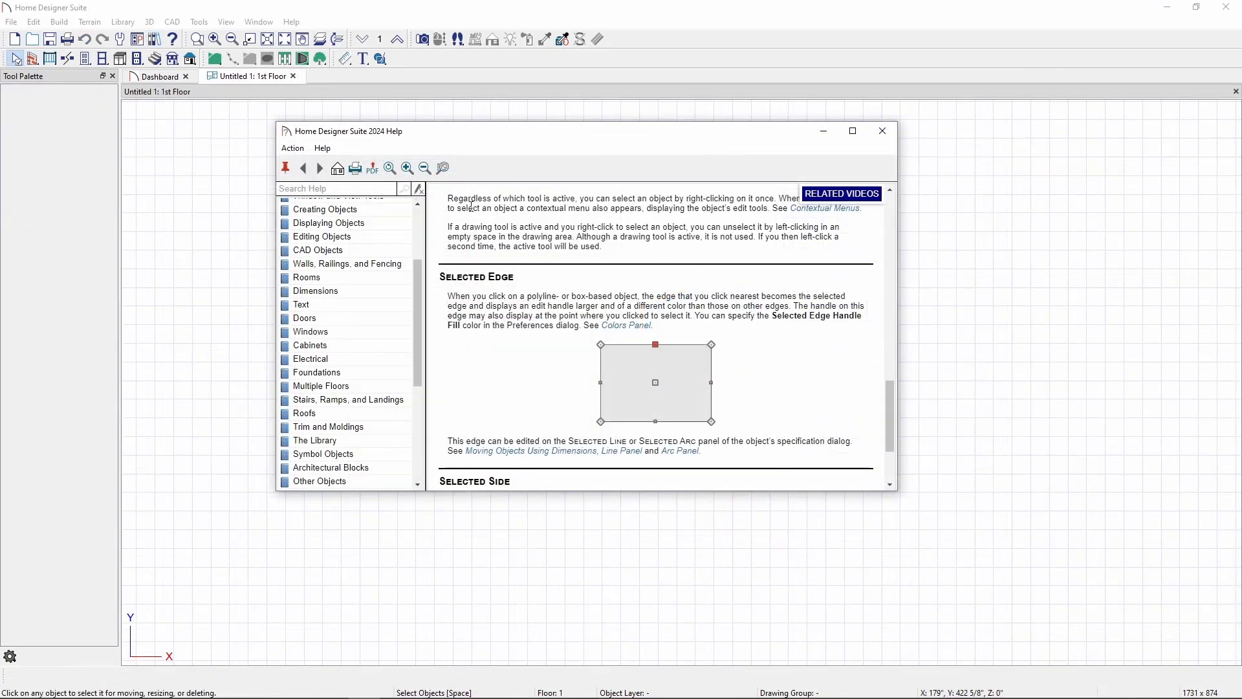
{"action": "left_click", "coordinate": [291, 22]}
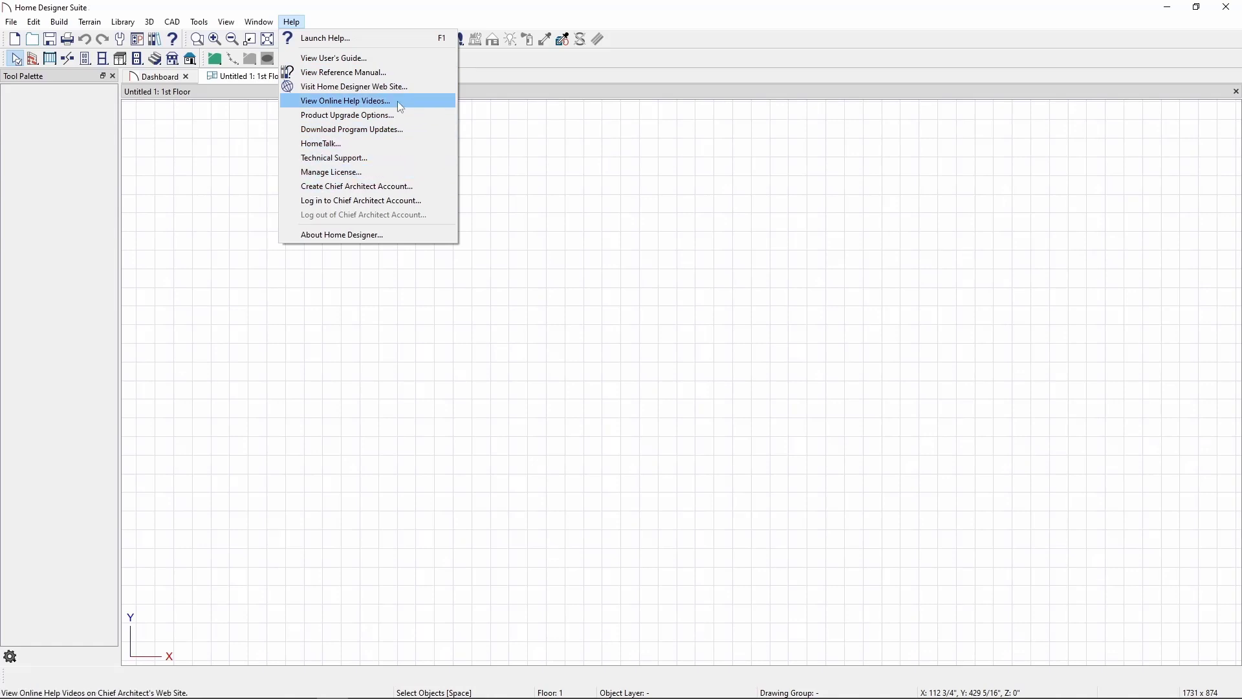
Close Help, show the Wall Tools palette and make Room Divider the active tool
{"action": "left_click", "coordinate": [410, 13]}
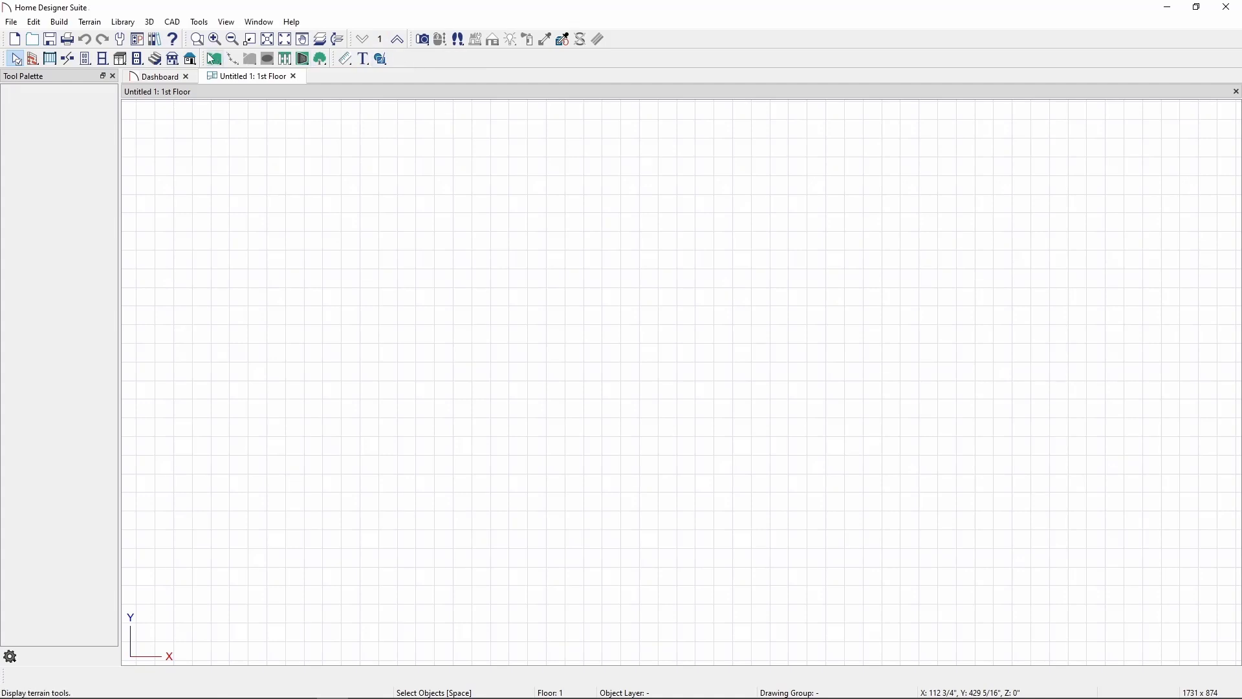
{"action": "left_click", "coordinate": [32, 60]}
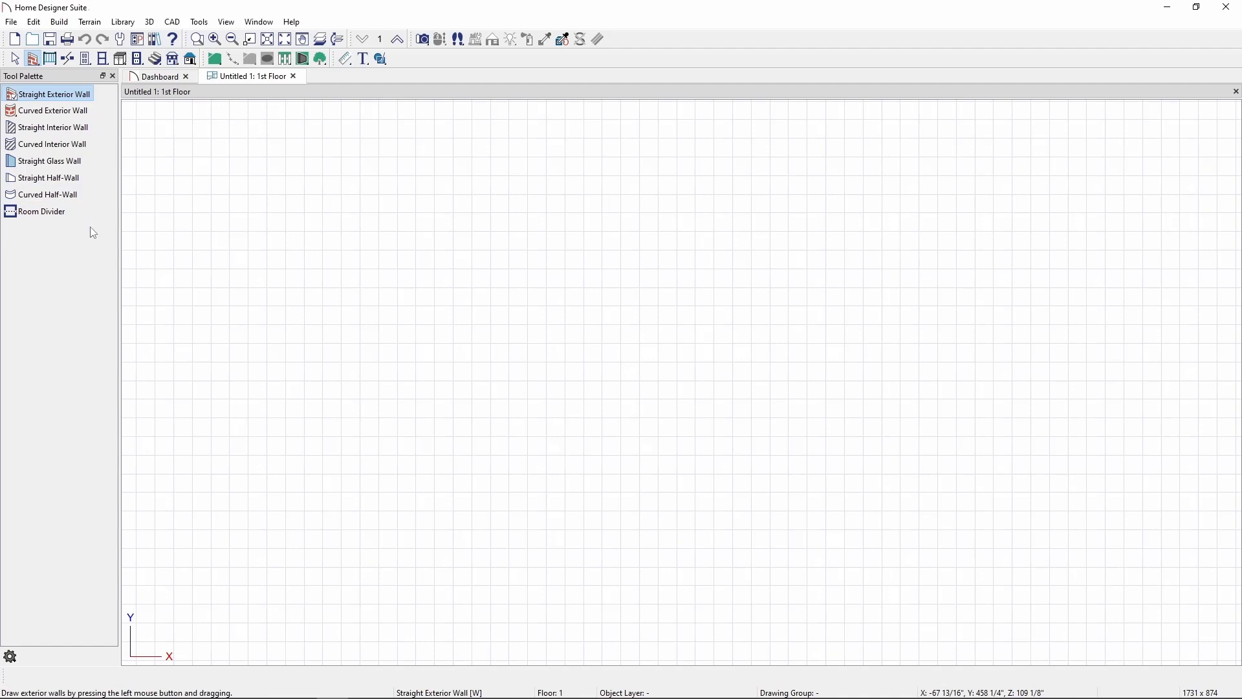
{"action": "left_click", "coordinate": [63, 216]}
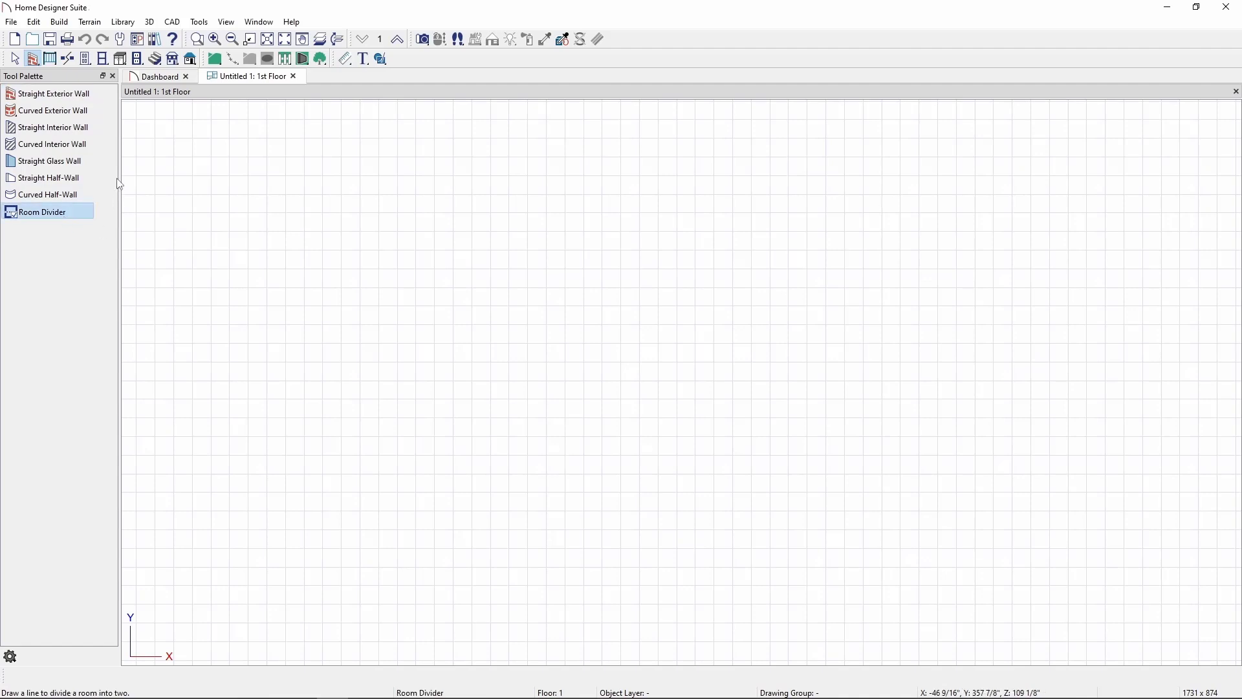
Hide the Tool Palette via the View menu, then reopen it with the wall tools
{"action": "left_click", "coordinate": [228, 24]}
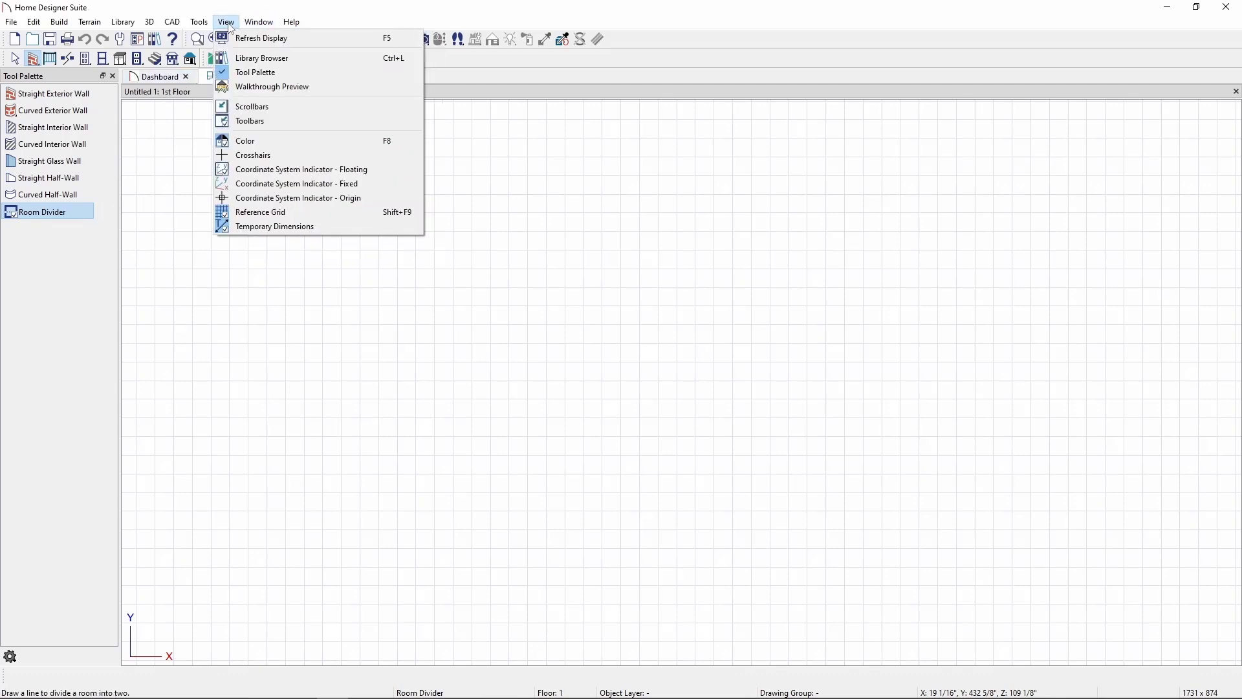
{"action": "left_click", "coordinate": [298, 72]}
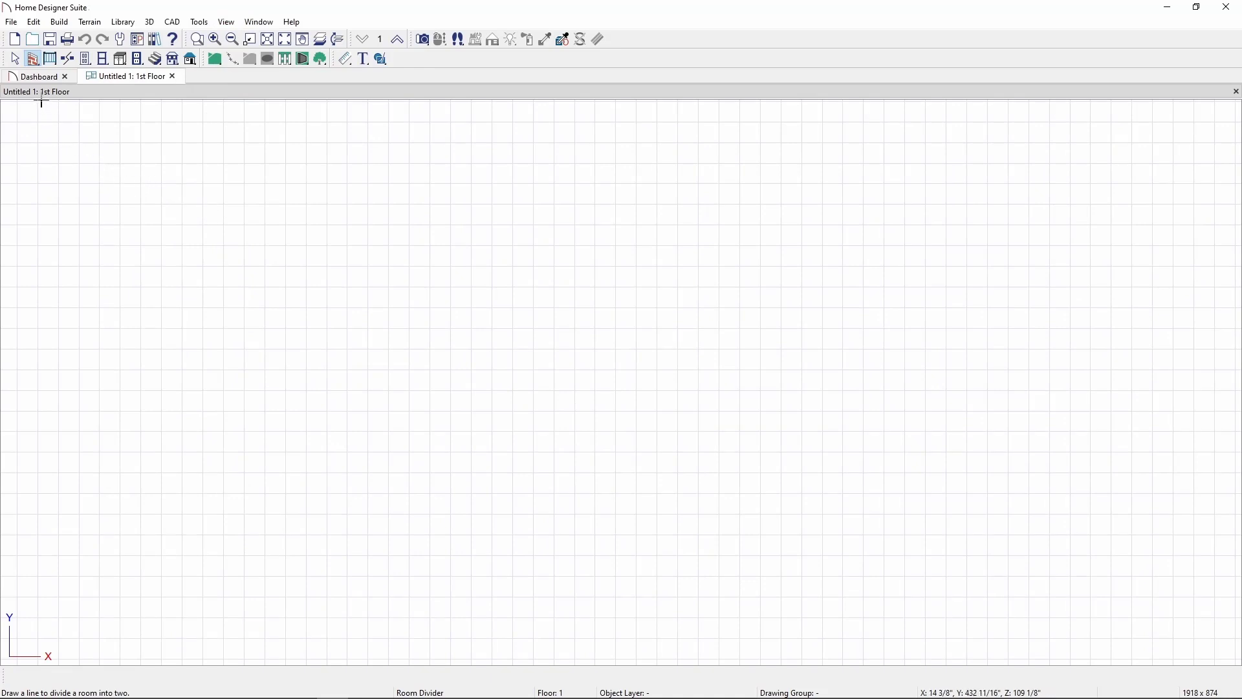
{"action": "left_click", "coordinate": [33, 61]}
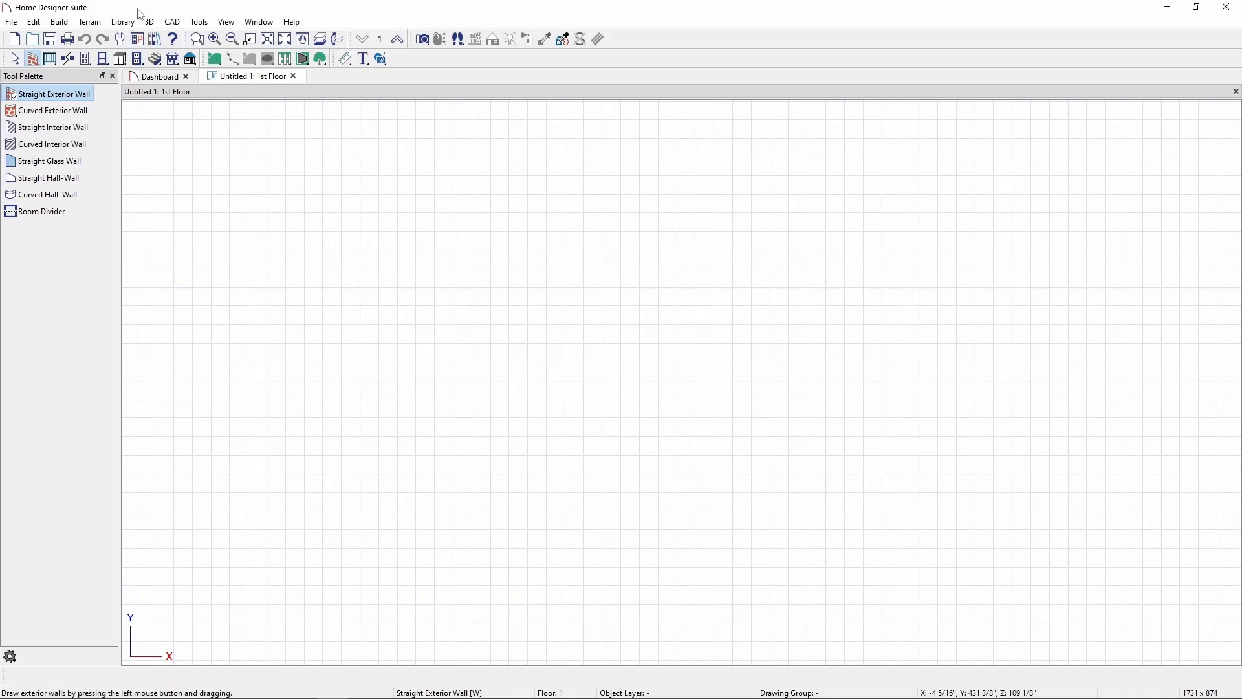
Pick Straight Exterior Wall, then use View > Refresh Display to redraw the empty plan
{"action": "left_click", "coordinate": [18, 23]}
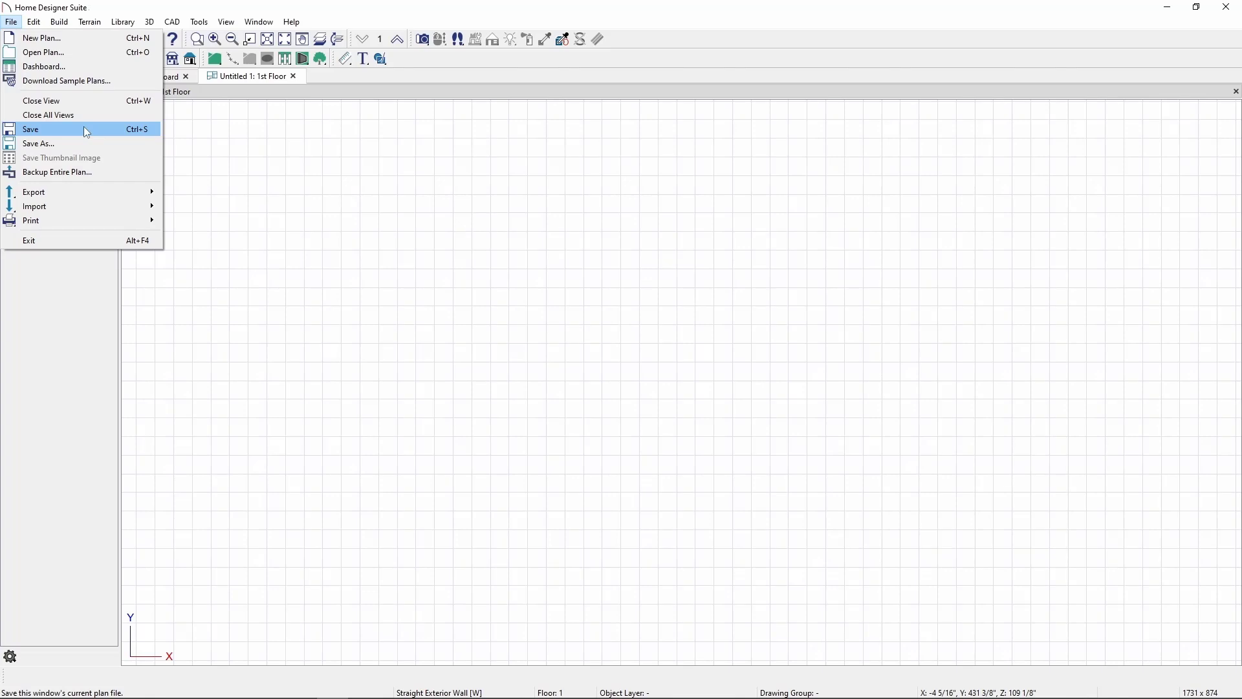
{"action": "mouse_move", "coordinate": [60, 23]}
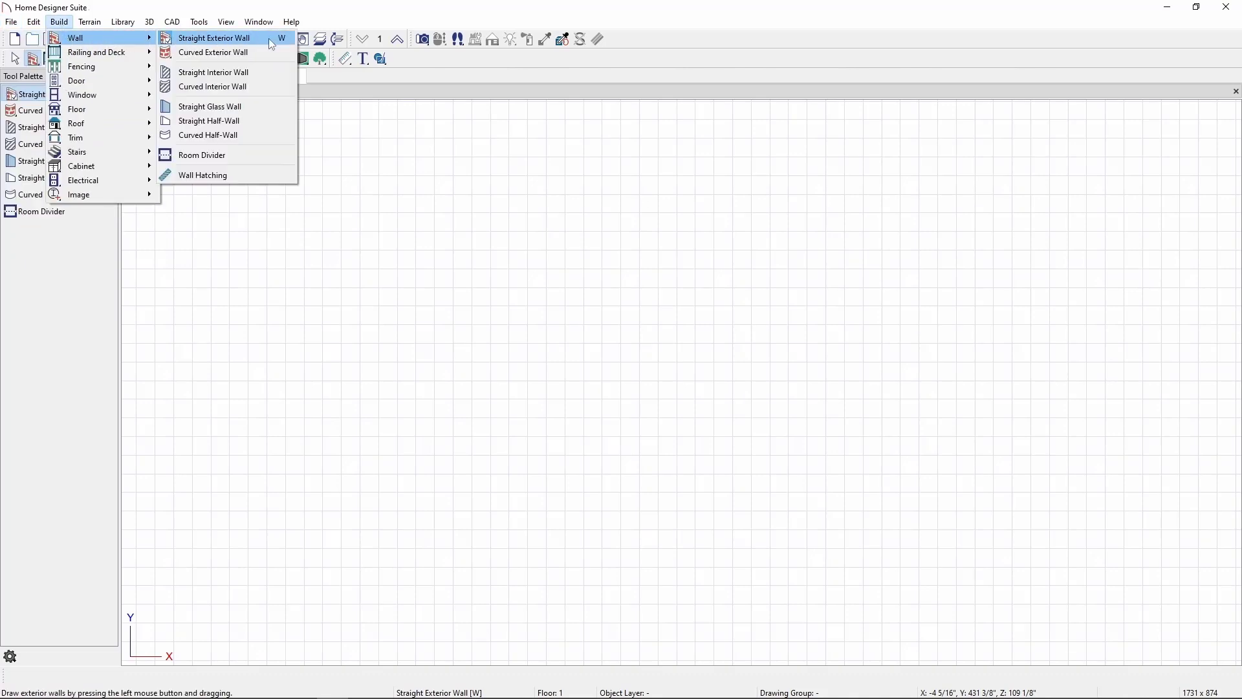
{"action": "left_click", "coordinate": [270, 39]}
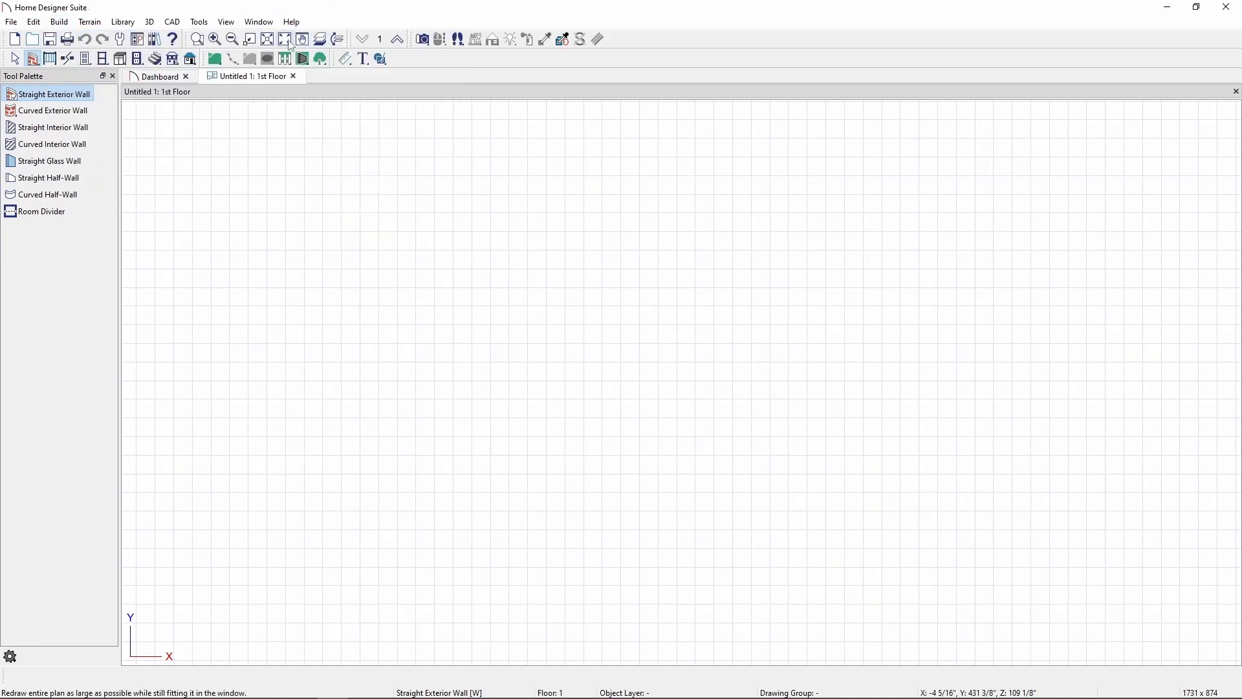
{"action": "left_click", "coordinate": [260, 22]}
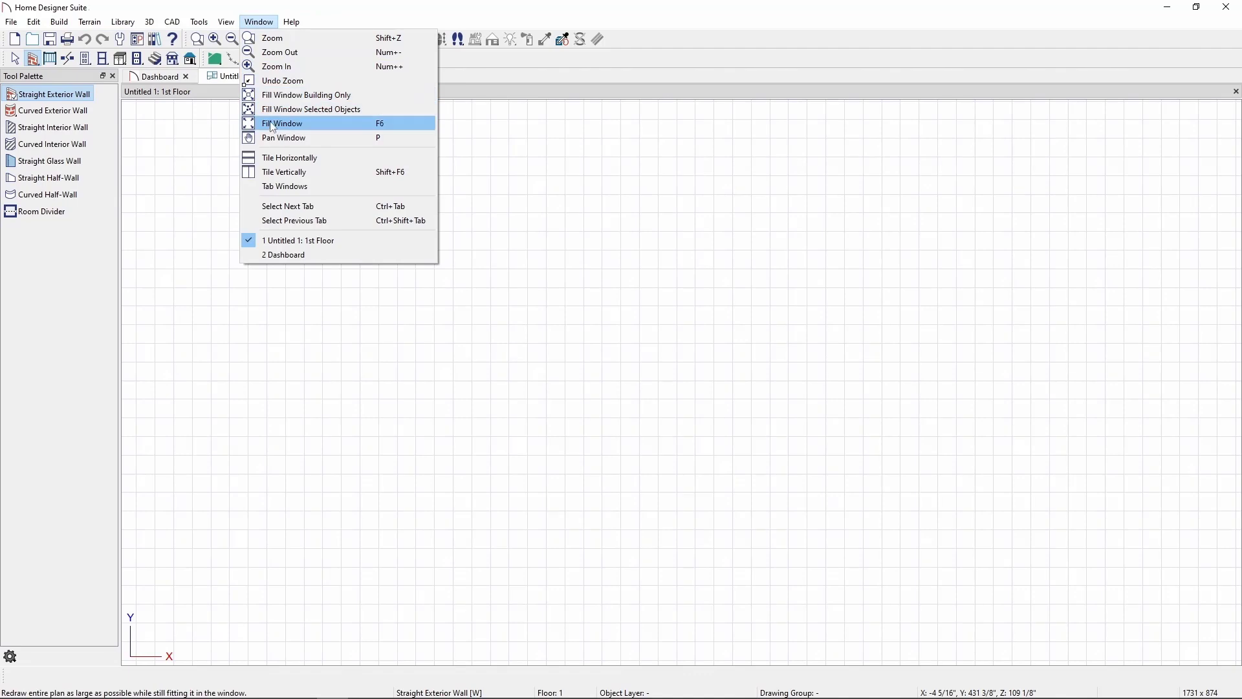
{"action": "mouse_move", "coordinate": [235, 26]}
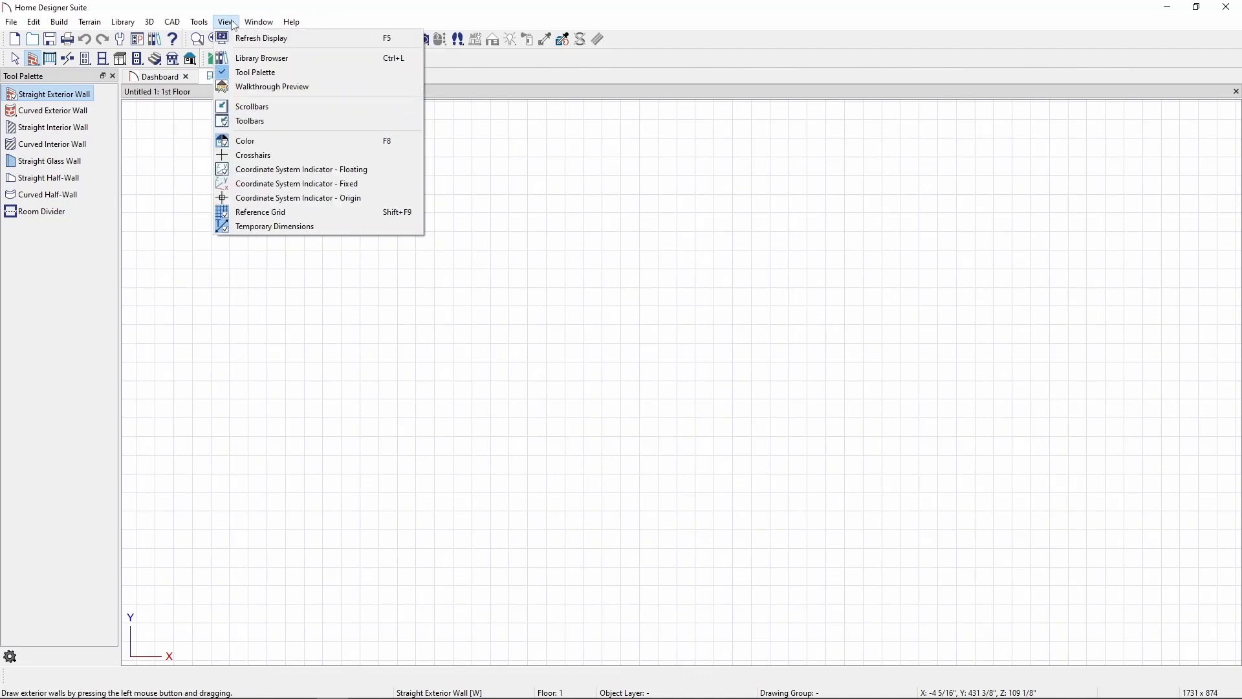
{"action": "left_click", "coordinate": [324, 39]}
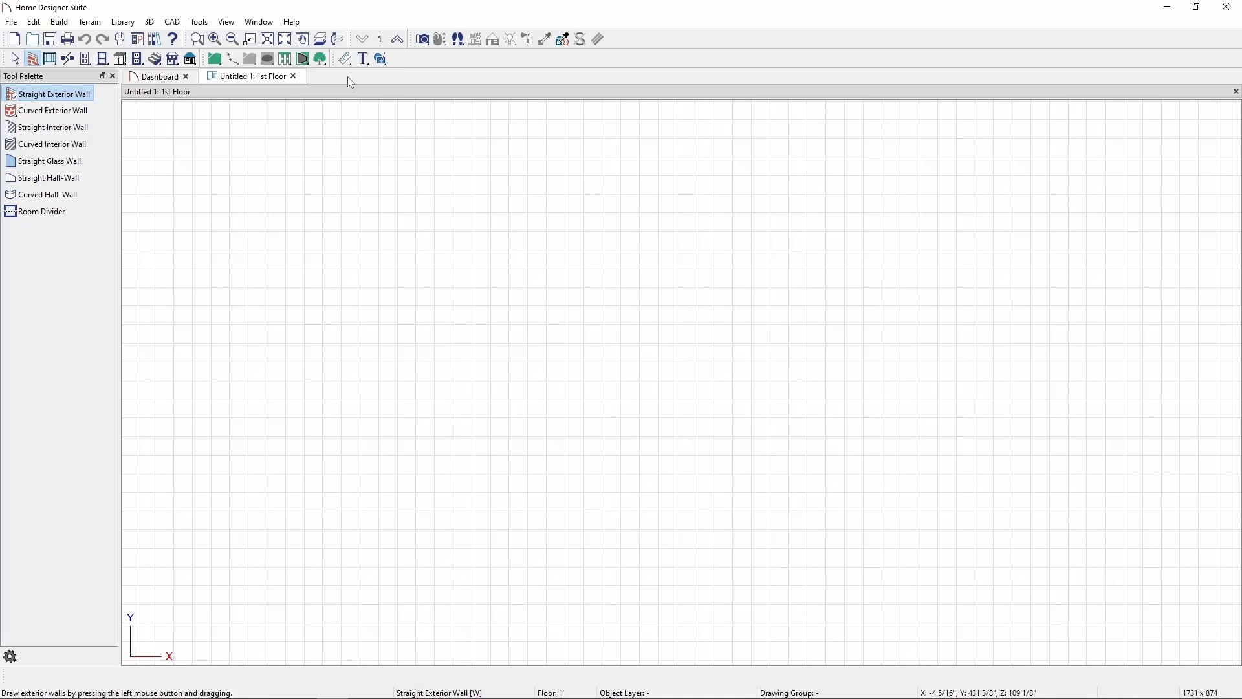
Open the Library Browser panel from the toolbar's right-click menu
{"action": "left_click", "coordinate": [228, 25]}
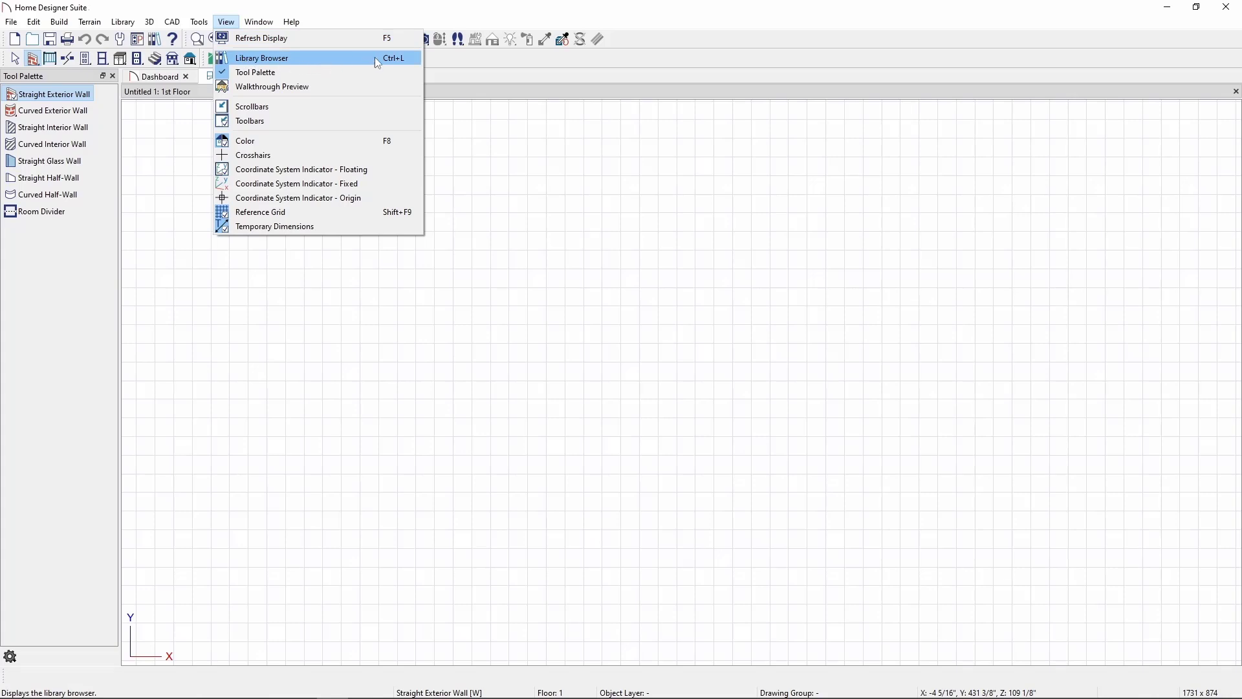
{"action": "right_click", "coordinate": [754, 57]}
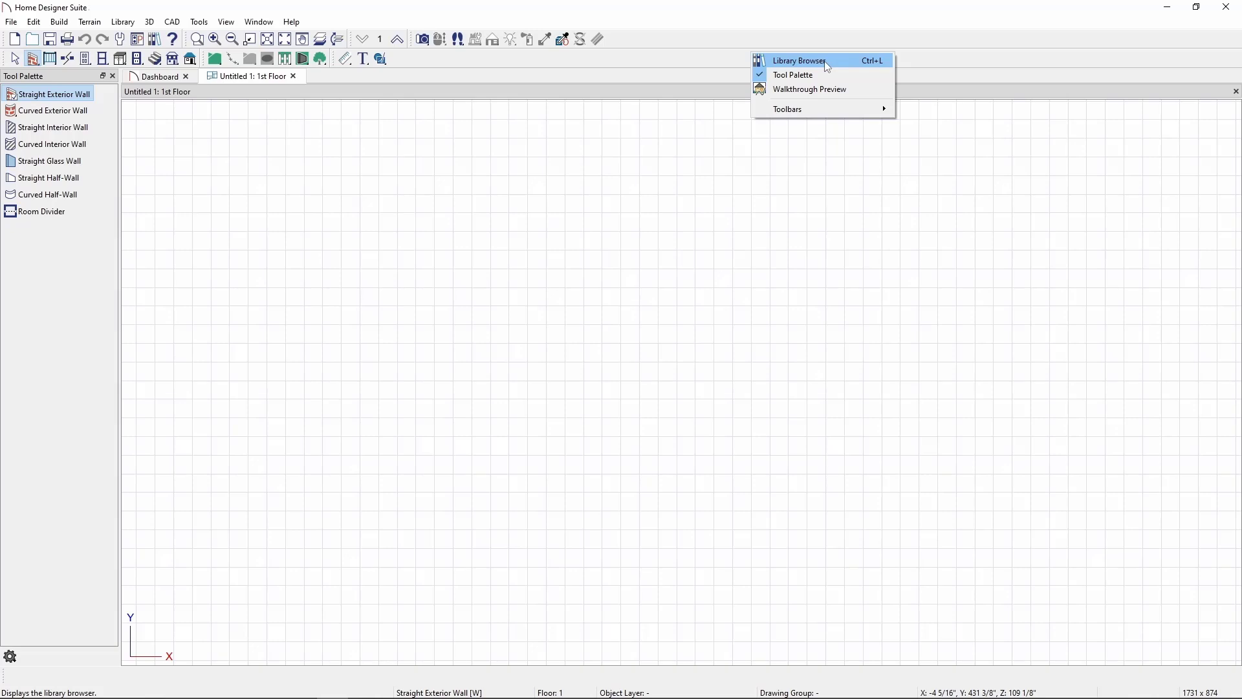
{"action": "left_click", "coordinate": [726, 69]}
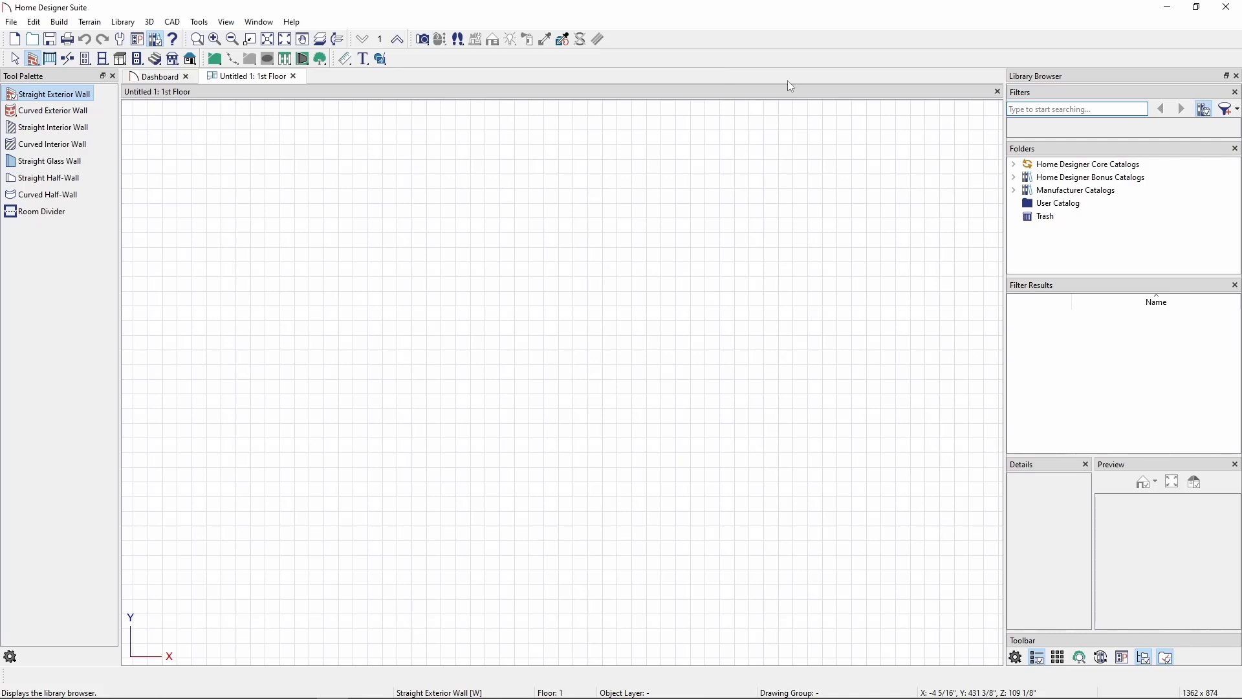
{"action": "left_click", "coordinate": [1015, 165]}
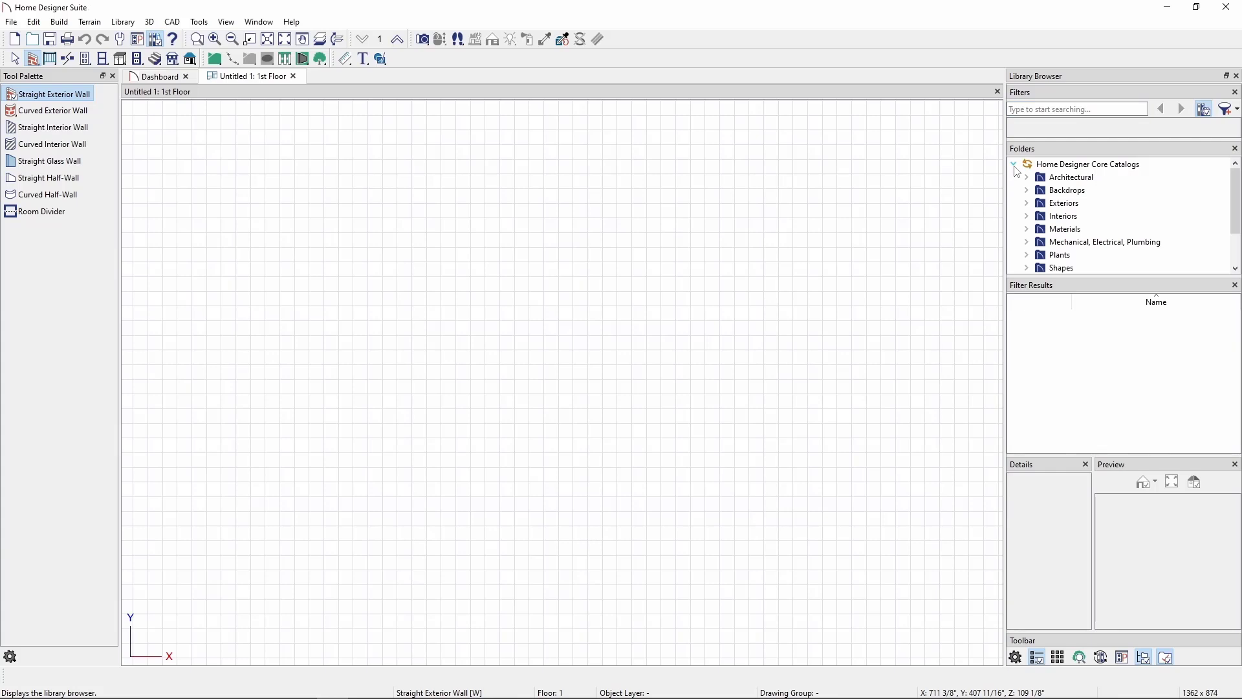
{"action": "left_click", "coordinate": [1014, 166]}
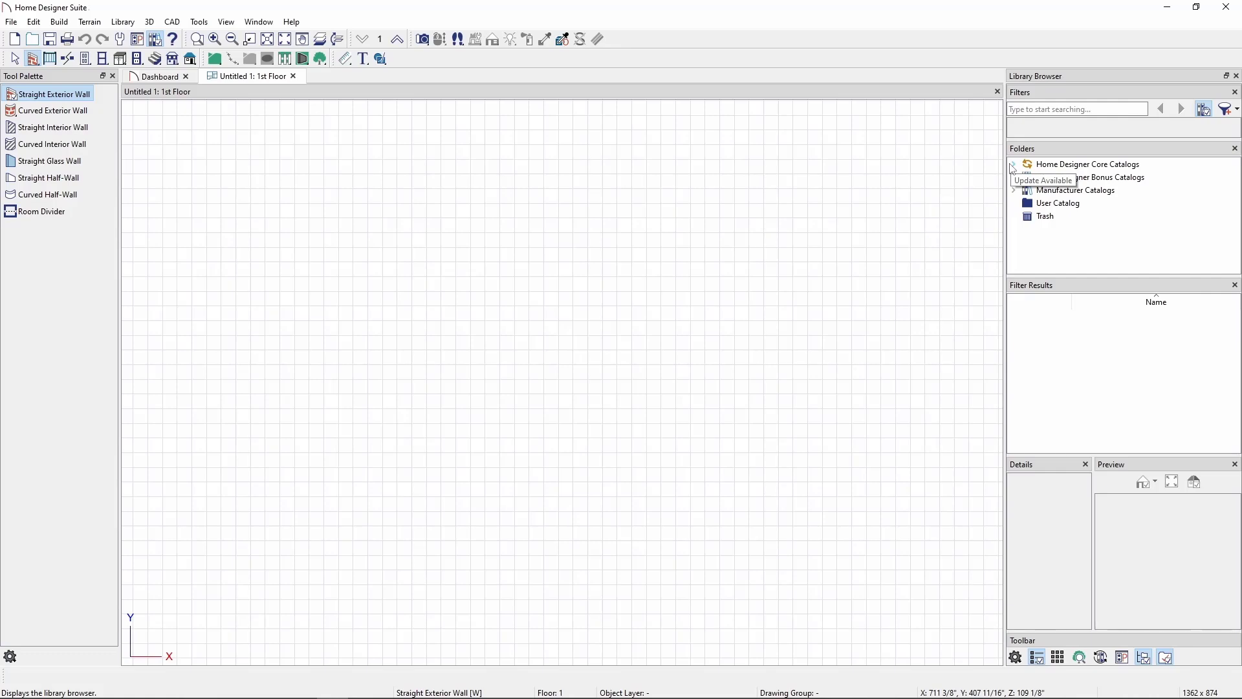
{"action": "left_click", "coordinate": [1014, 165]}
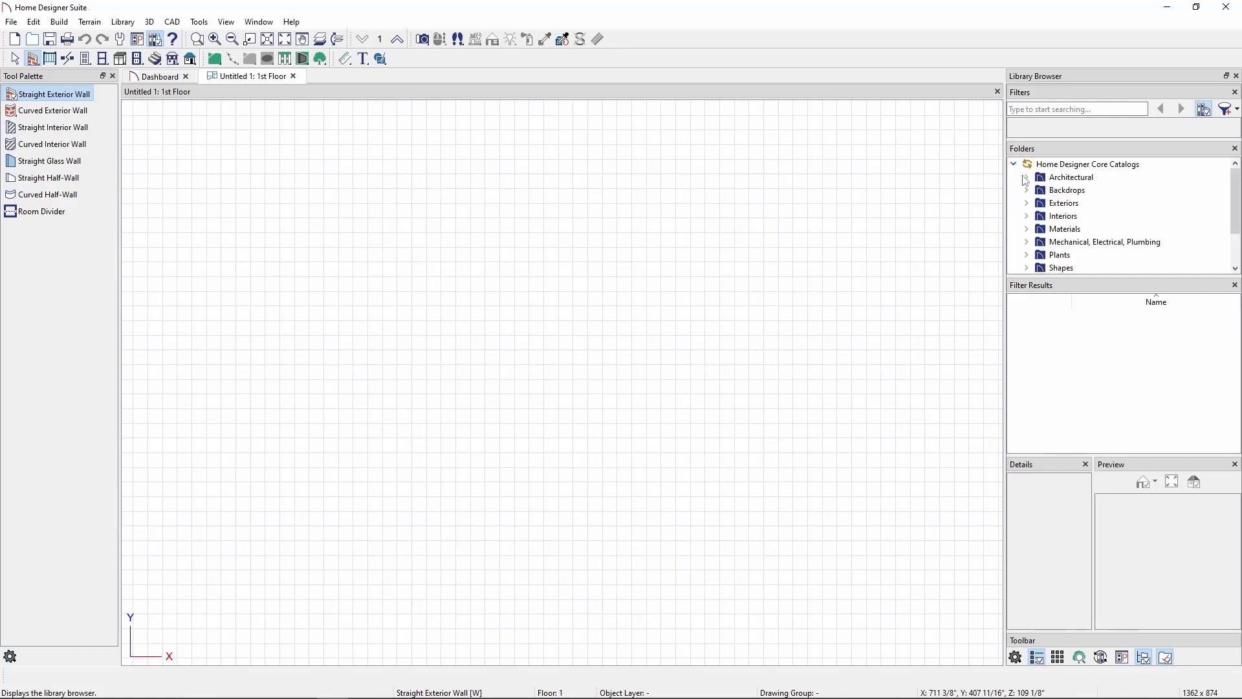
{"action": "left_click", "coordinate": [1027, 178]}
{"action": "left_click", "coordinate": [1040, 190]}
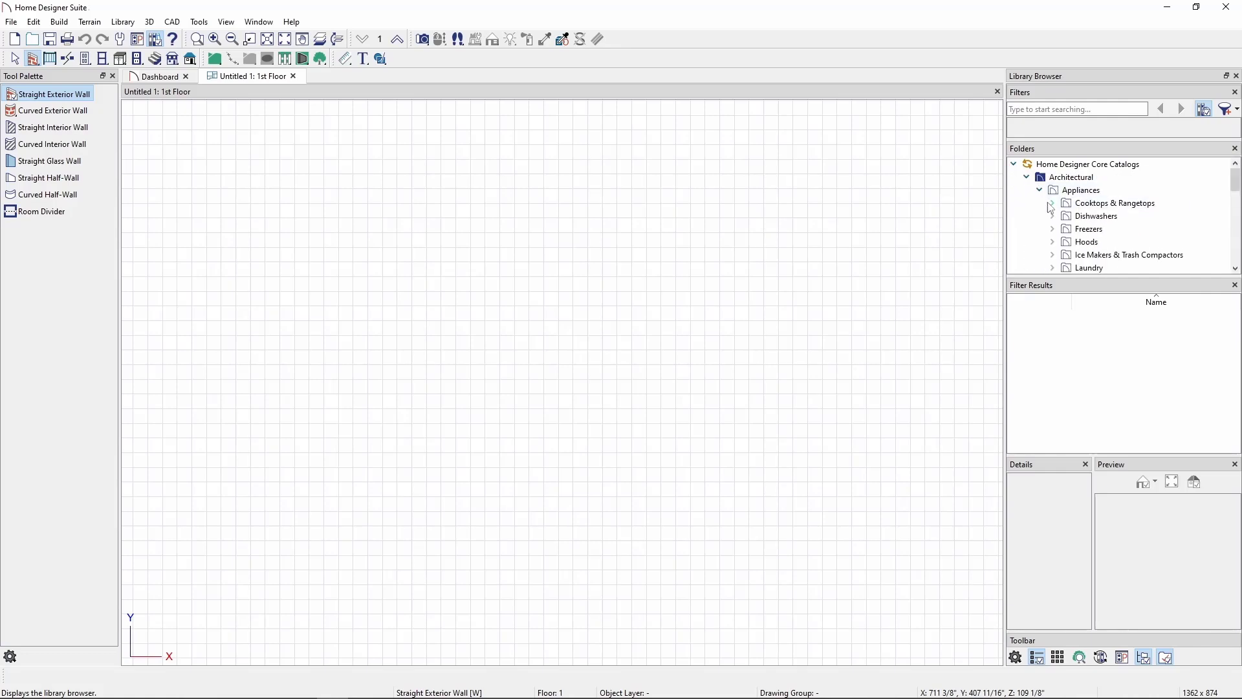
{"action": "left_click", "coordinate": [1053, 203]}
{"action": "left_click", "coordinate": [1065, 217]}
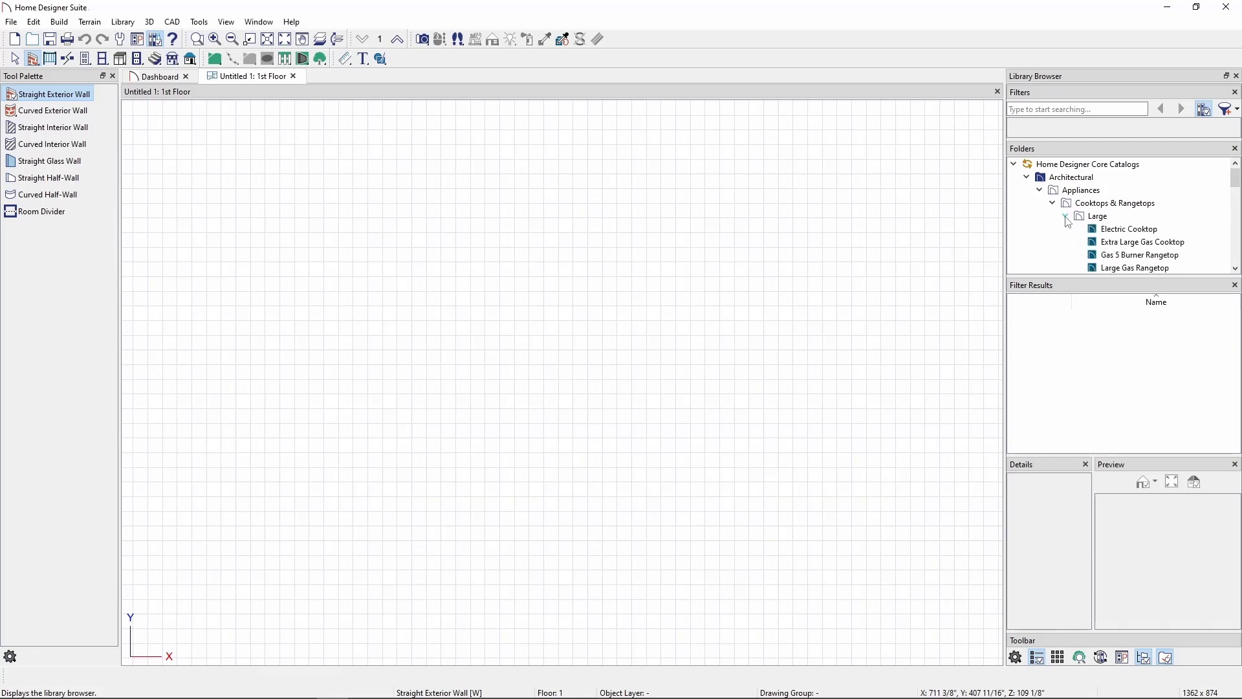
{"action": "left_click", "coordinate": [1065, 216]}
{"action": "left_click", "coordinate": [1053, 203]}
{"action": "left_click", "coordinate": [1040, 191]}
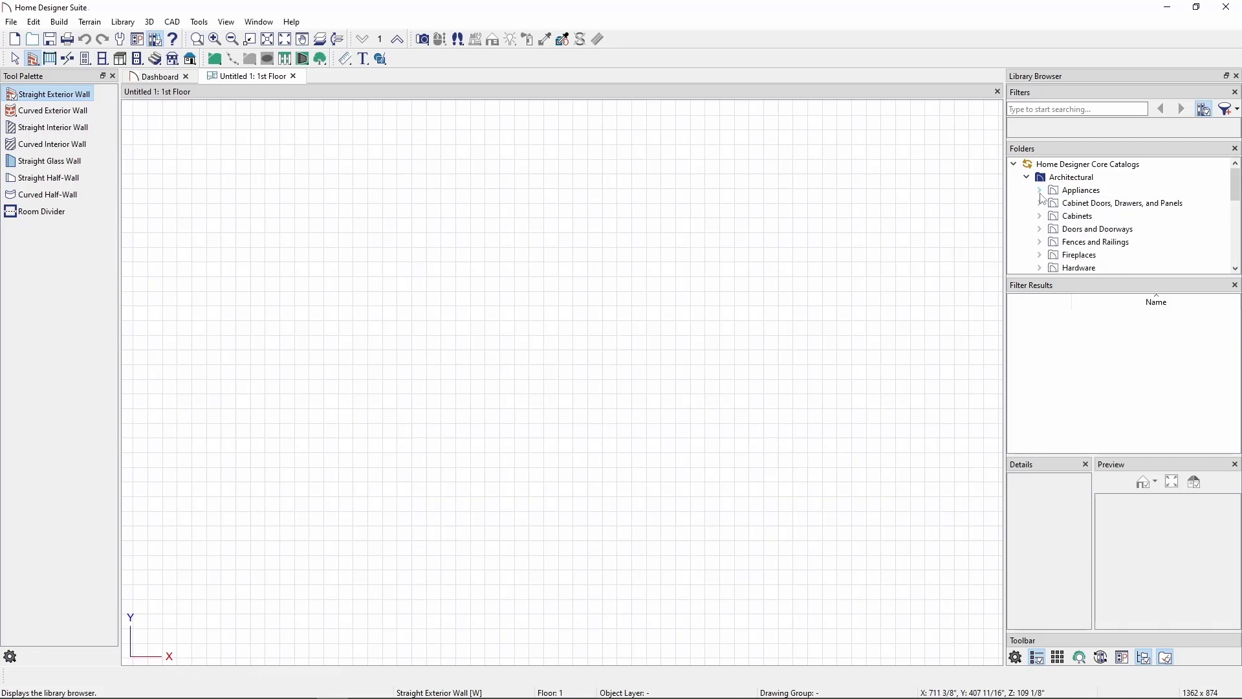
{"action": "left_click", "coordinate": [1027, 178]}
{"action": "left_click", "coordinate": [1014, 164]}
{"action": "left_click", "coordinate": [1028, 112]}
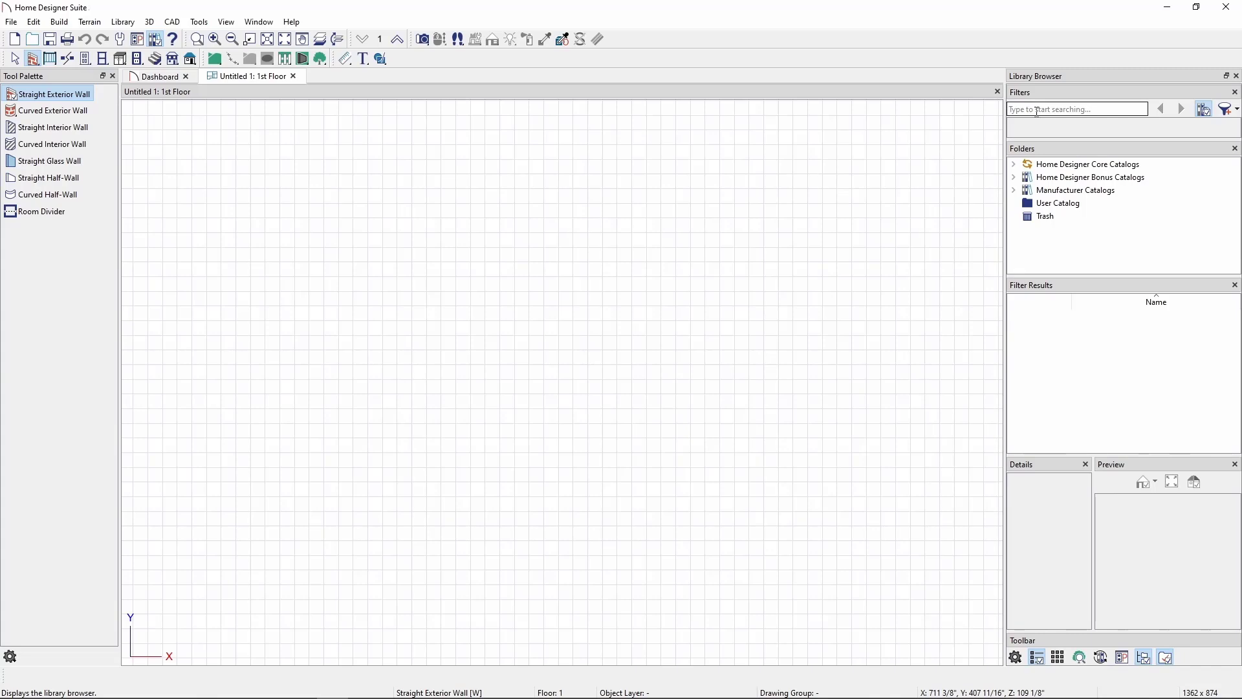
Search the Library Browser for the text "cooktop"
{"action": "type", "text": "cooktop"}
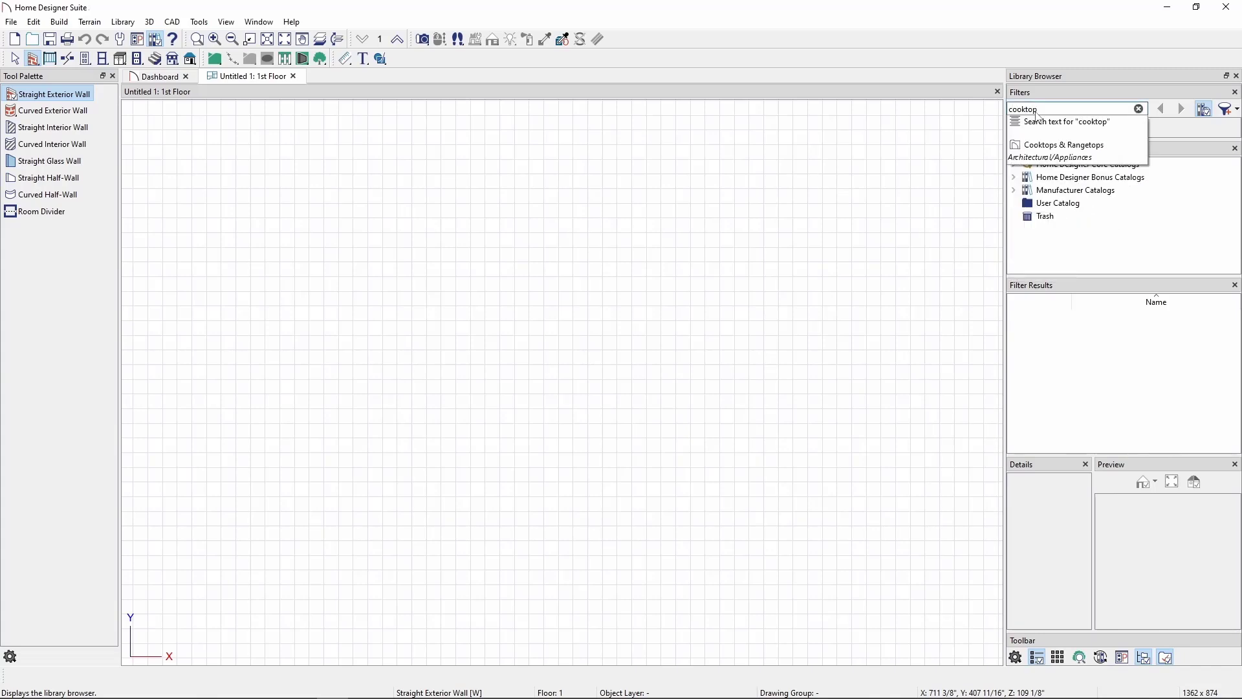
{"action": "left_click", "coordinate": [1062, 122]}
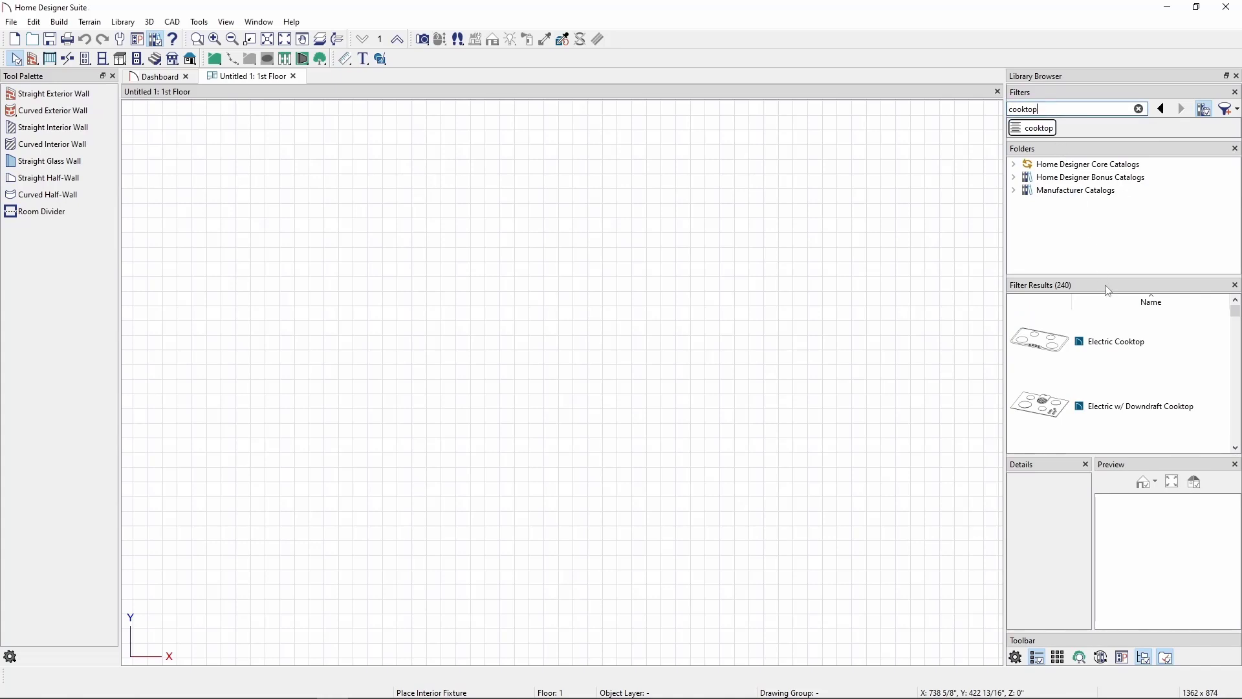
{"action": "mouse_move", "coordinate": [1236, 313]}
{"action": "left_mouse_down"}
{"action": "mouse_move", "coordinate": [1236, 327]}
{"action": "mouse_move", "coordinate": [1236, 315]}
{"action": "left_mouse_up"}
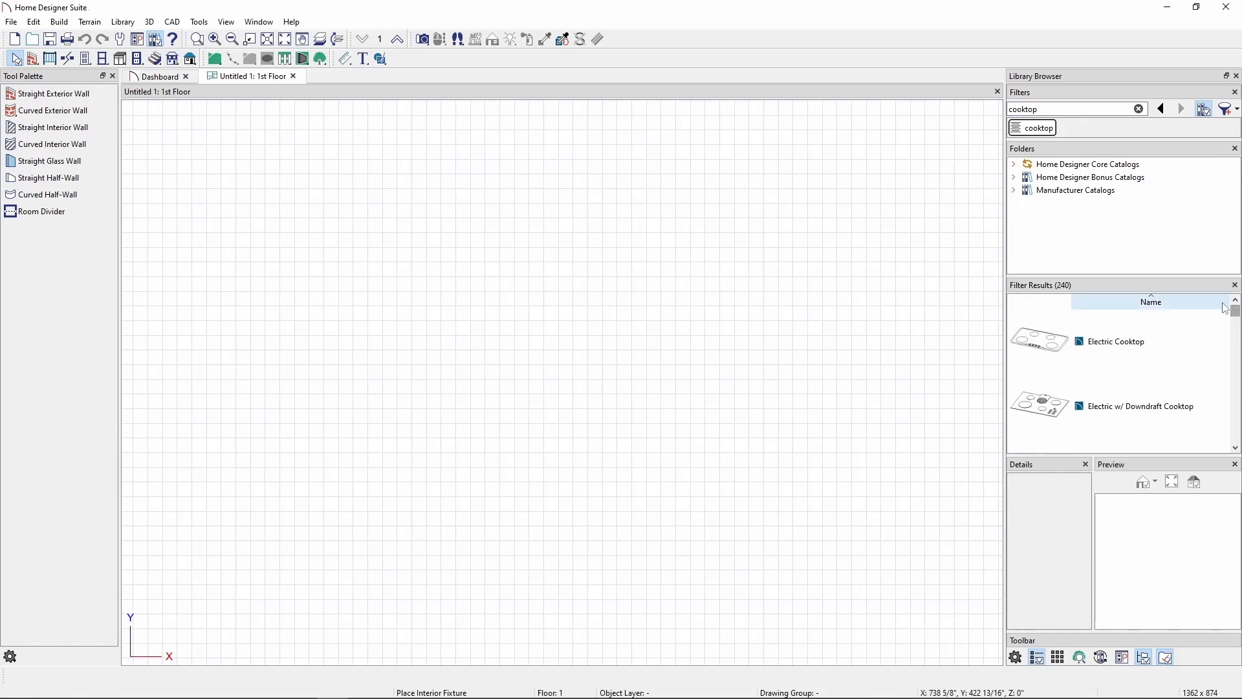
Expand Core Catalogs > Architectural > Appliances > Cooktops & Rangetops > Large, then collapse them
{"action": "left_click", "coordinate": [1014, 164]}
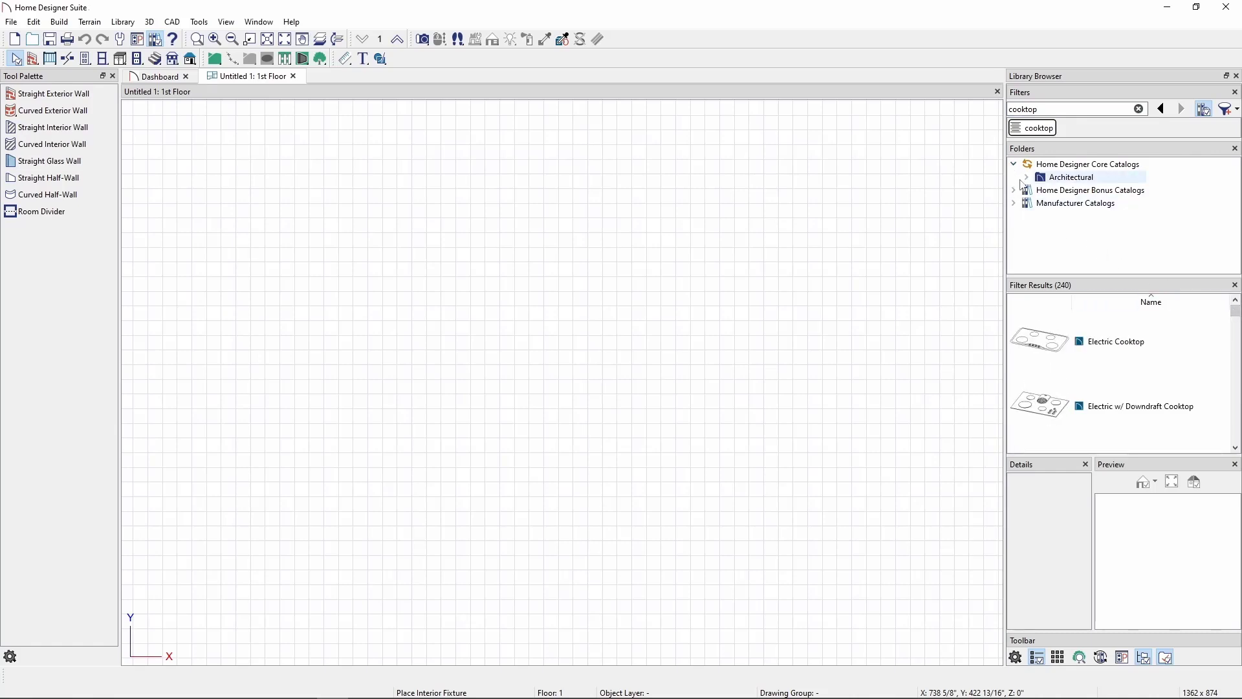
{"action": "left_click", "coordinate": [1027, 177]}
{"action": "left_click", "coordinate": [1038, 190]}
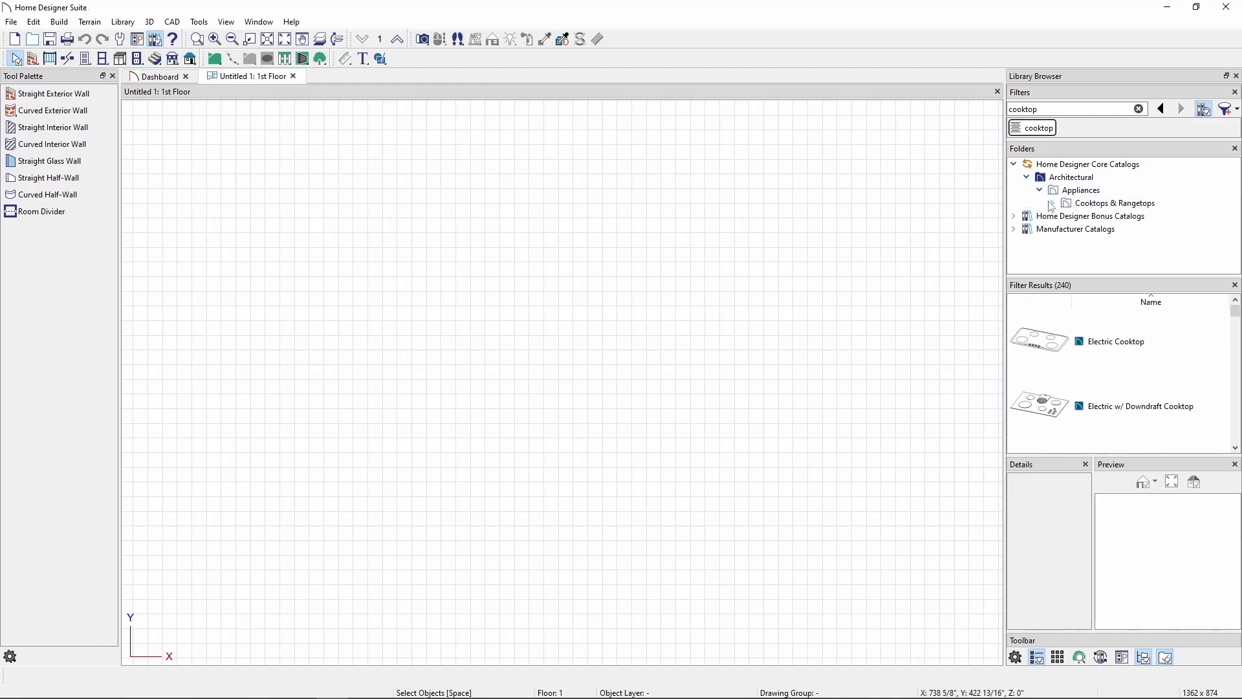
{"action": "left_click", "coordinate": [1053, 203]}
{"action": "left_click", "coordinate": [1065, 216]}
{"action": "left_click", "coordinate": [1065, 216]}
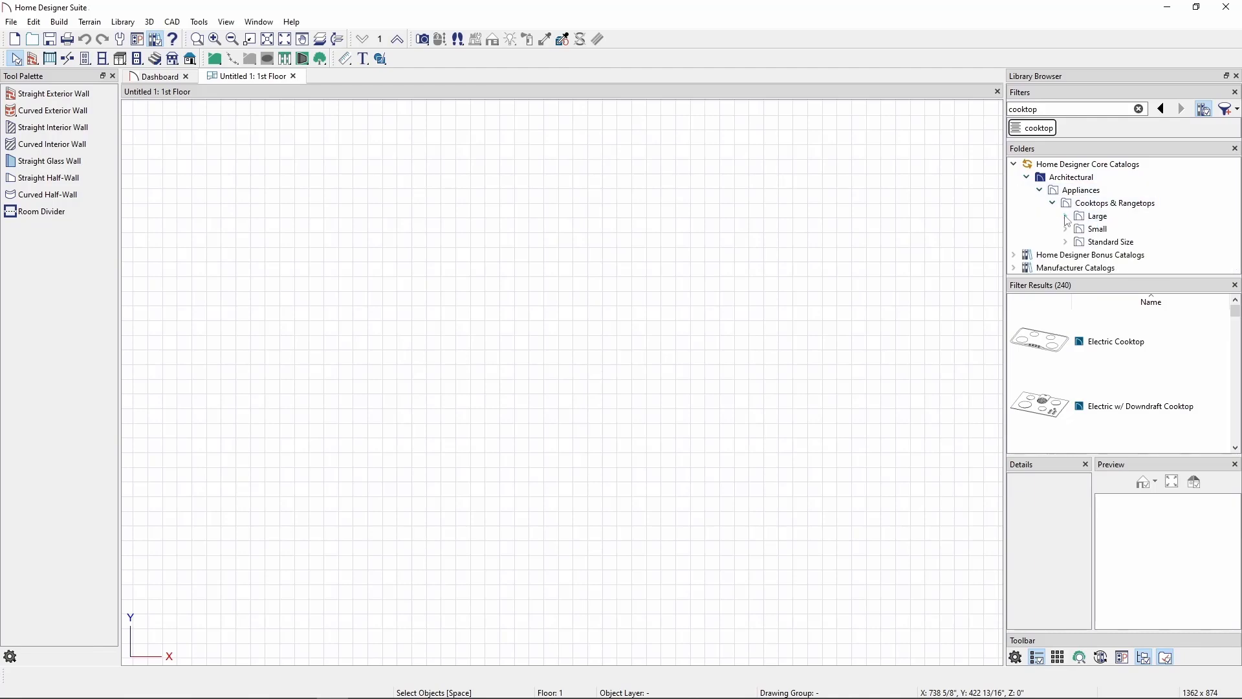
{"action": "left_click", "coordinate": [1013, 168]}
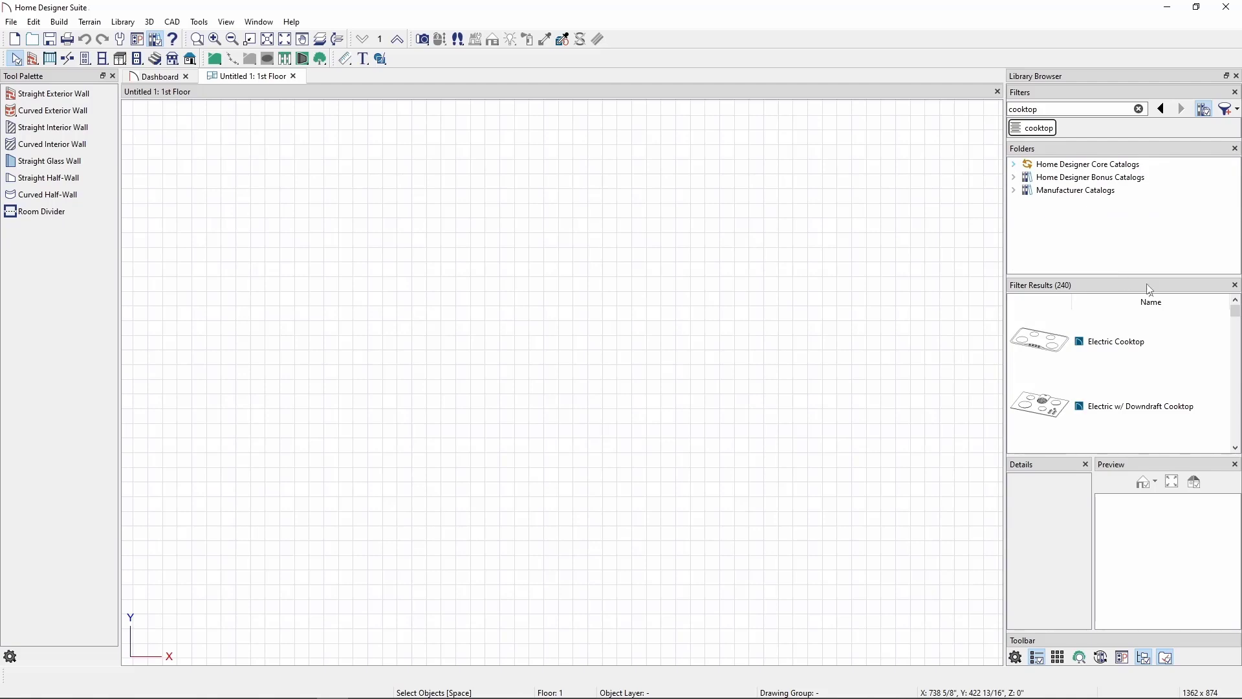
Select the CG305DLPX1_N Gas on Steel Cooktop 30", try placing it, and dismiss the account login prompt
{"action": "left_click_drag", "start_coordinate": [1235, 312], "coordinate": [1236, 350]}
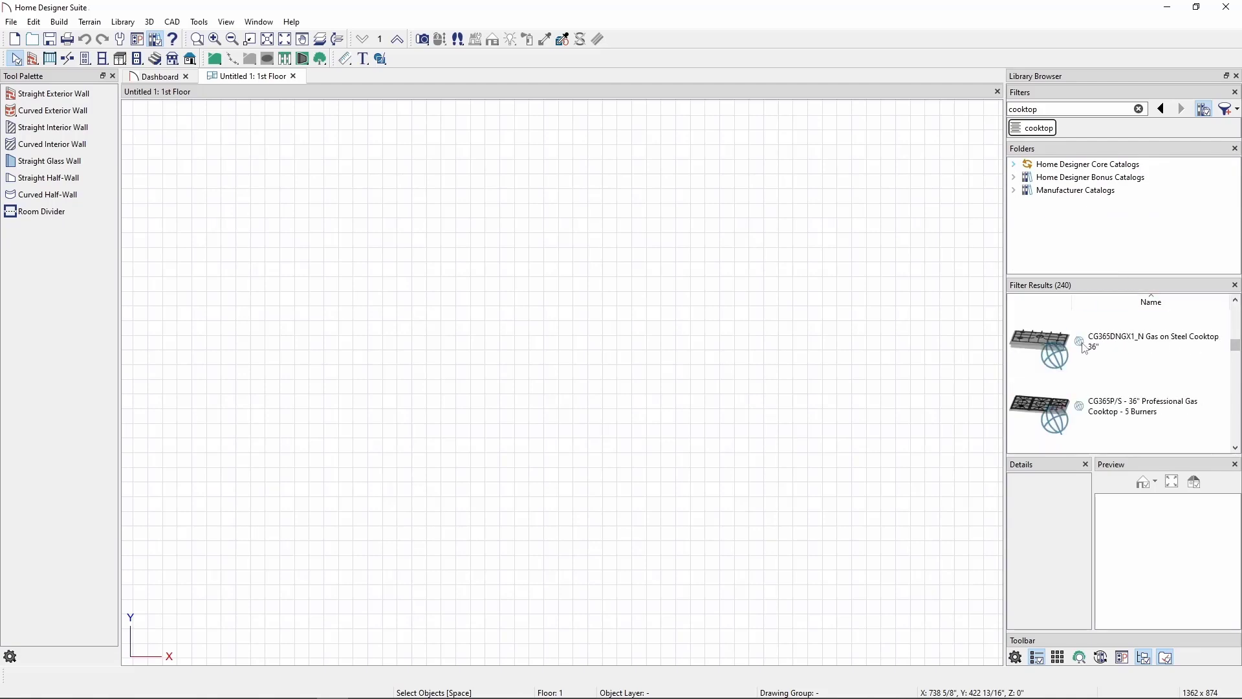
{"action": "scroll", "coordinate": [1085, 354], "scroll_direction": "up", "scroll_amount": 3}
{"action": "scroll", "coordinate": [1085, 355], "scroll_direction": "down", "scroll_amount": 2}
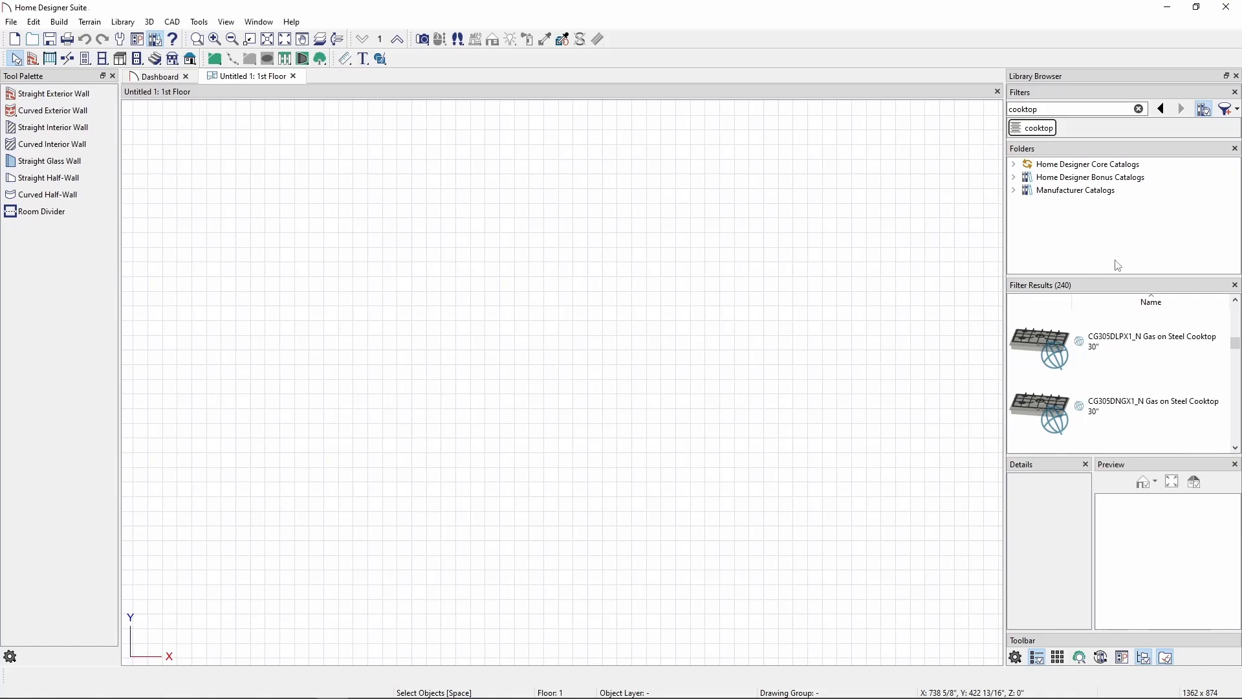
{"action": "left_click", "coordinate": [1106, 338]}
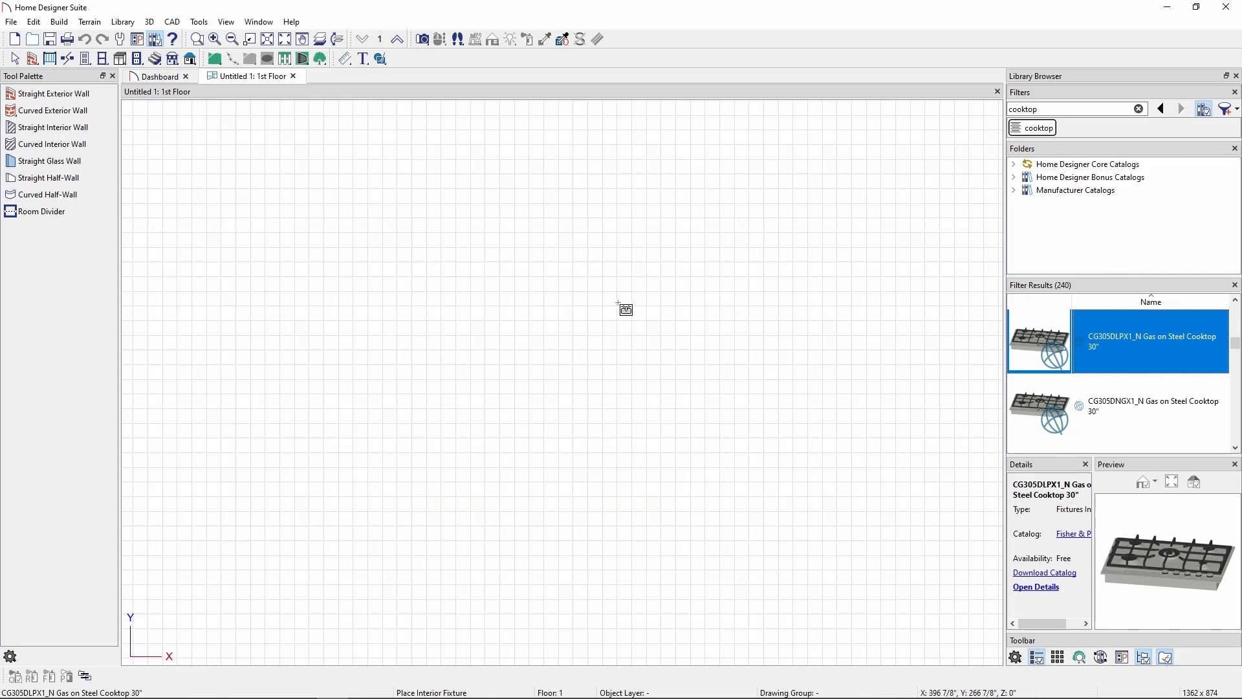
{"action": "left_click", "coordinate": [618, 303]}
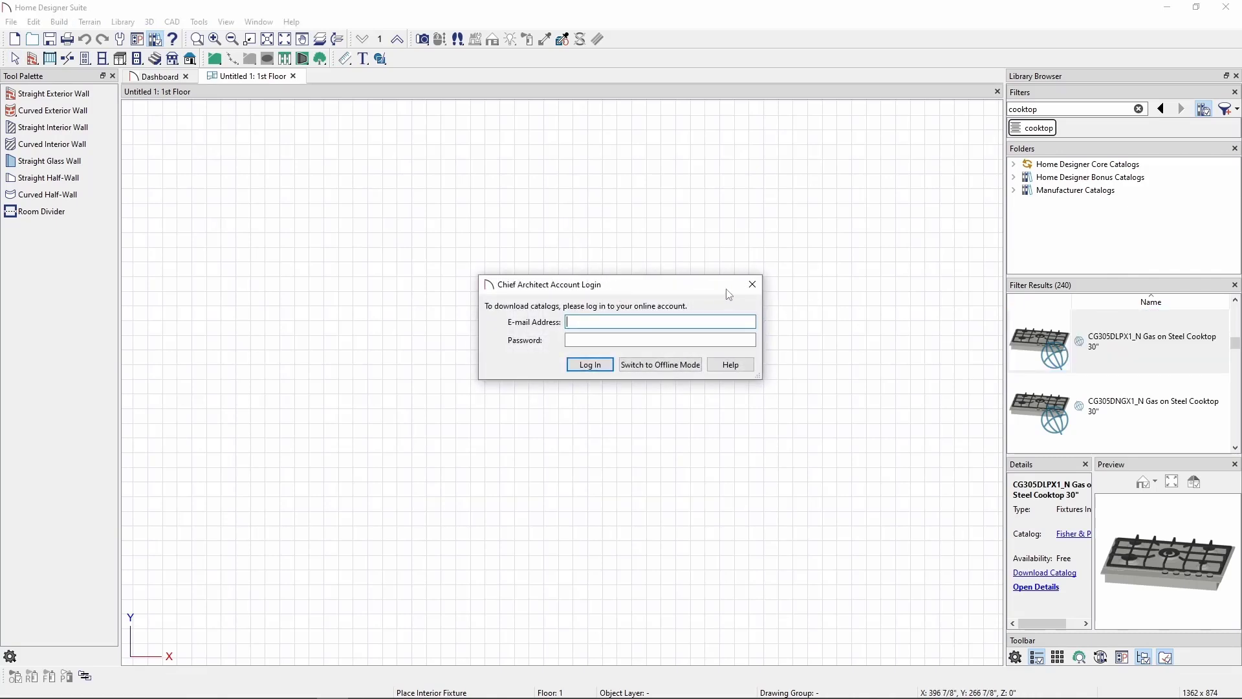
{"action": "left_click", "coordinate": [753, 286]}
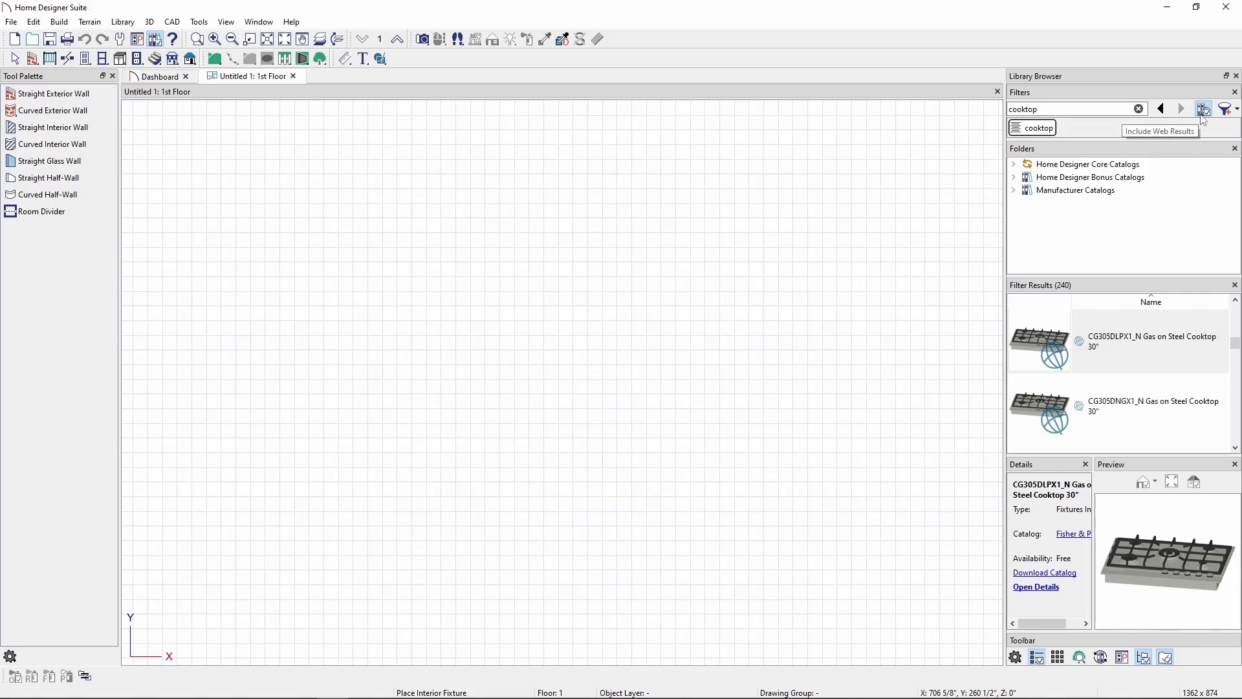
Turn off Include Web Results, leaving 18 Core Catalog cooktops shown from the top
{"action": "left_click", "coordinate": [1203, 110]}
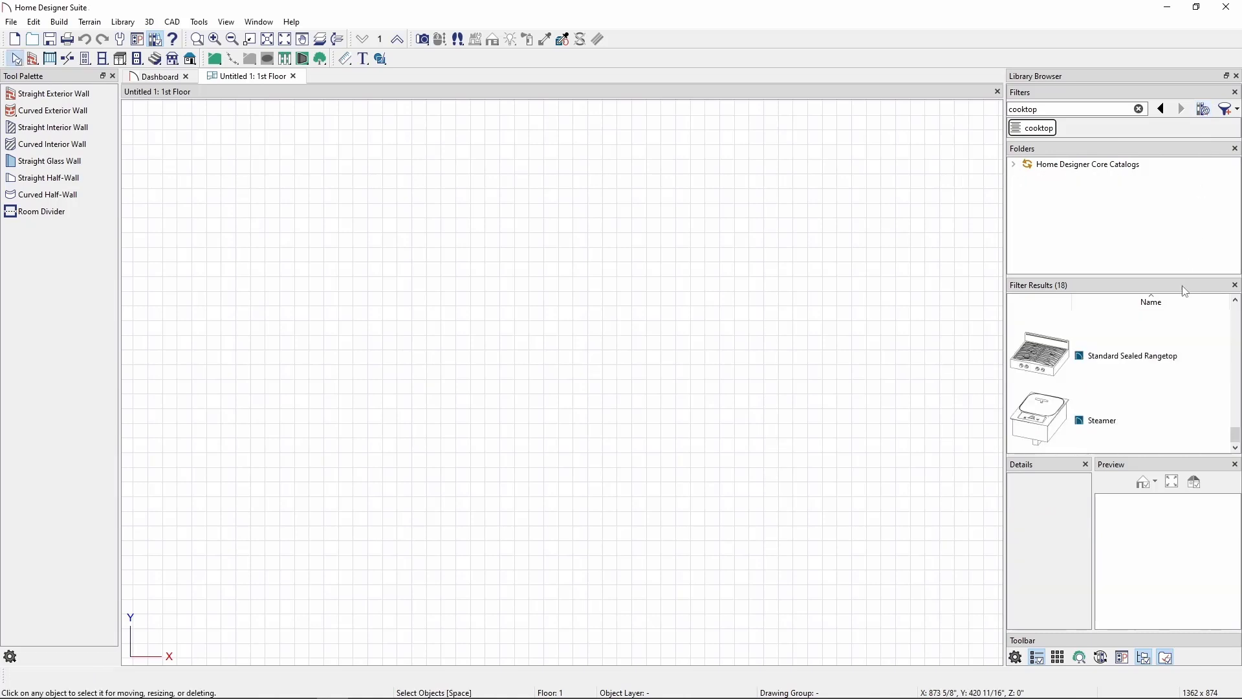
{"action": "scroll", "coordinate": [1168, 379], "scroll_direction": "up", "scroll_amount": 5}
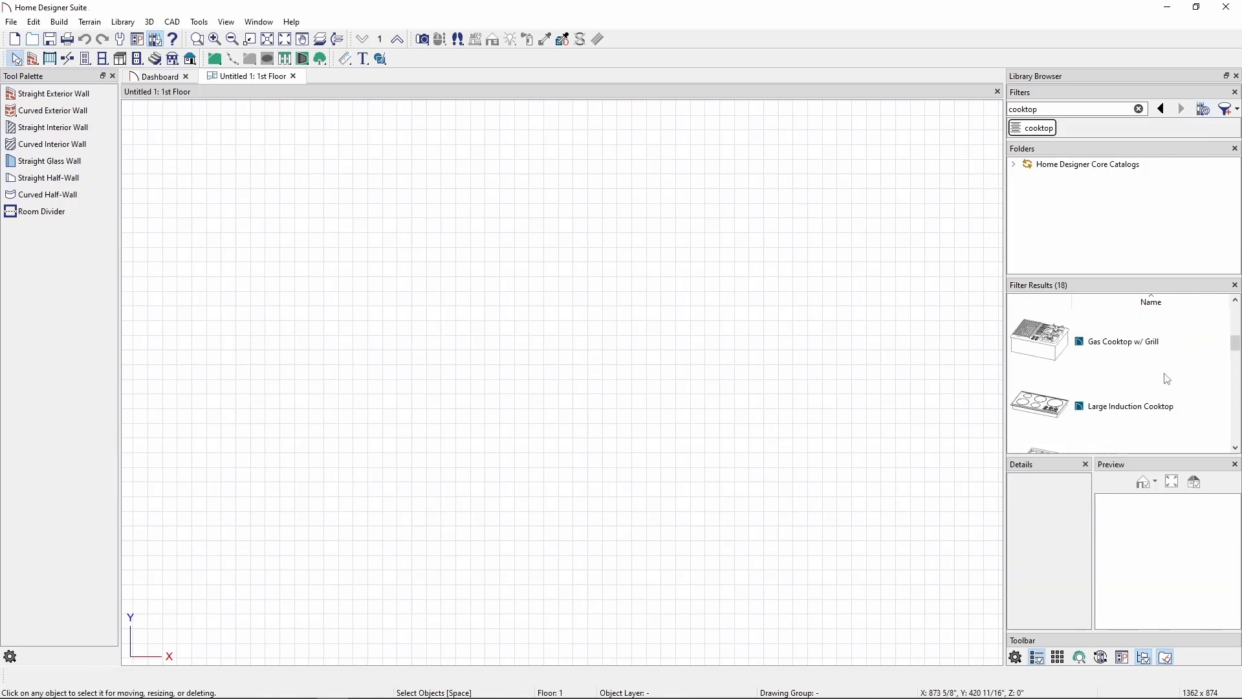
{"action": "scroll", "coordinate": [1168, 378], "scroll_direction": "up", "scroll_amount": 2}
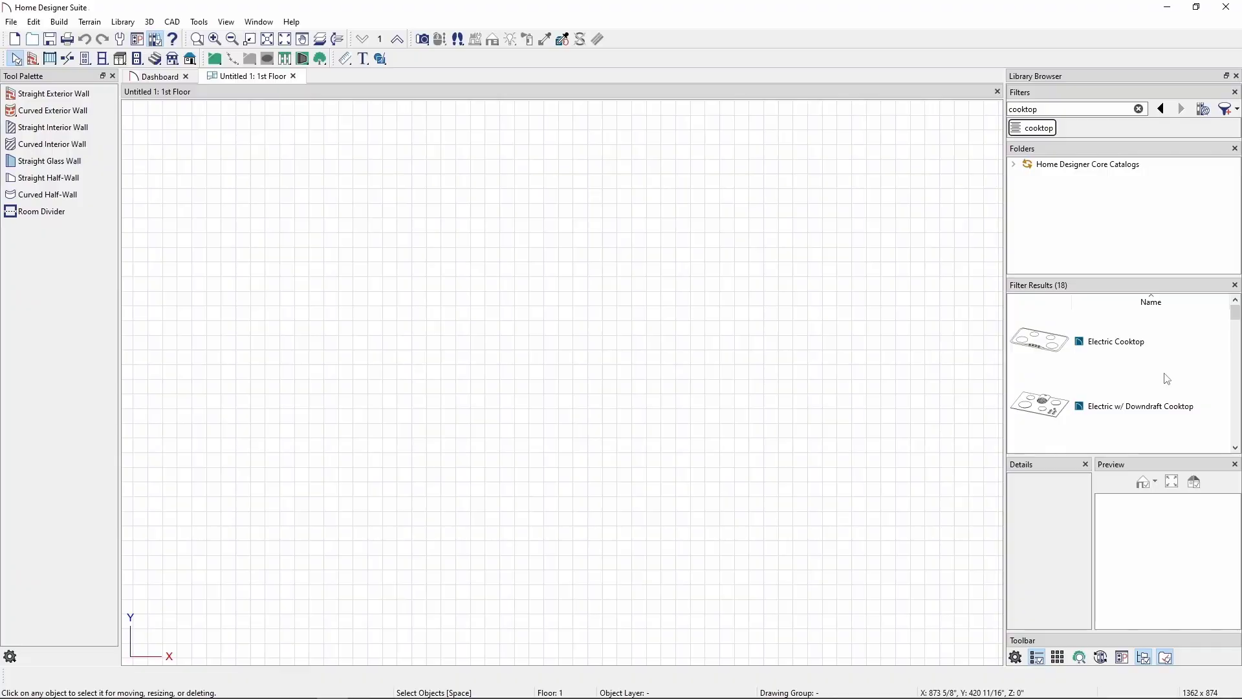